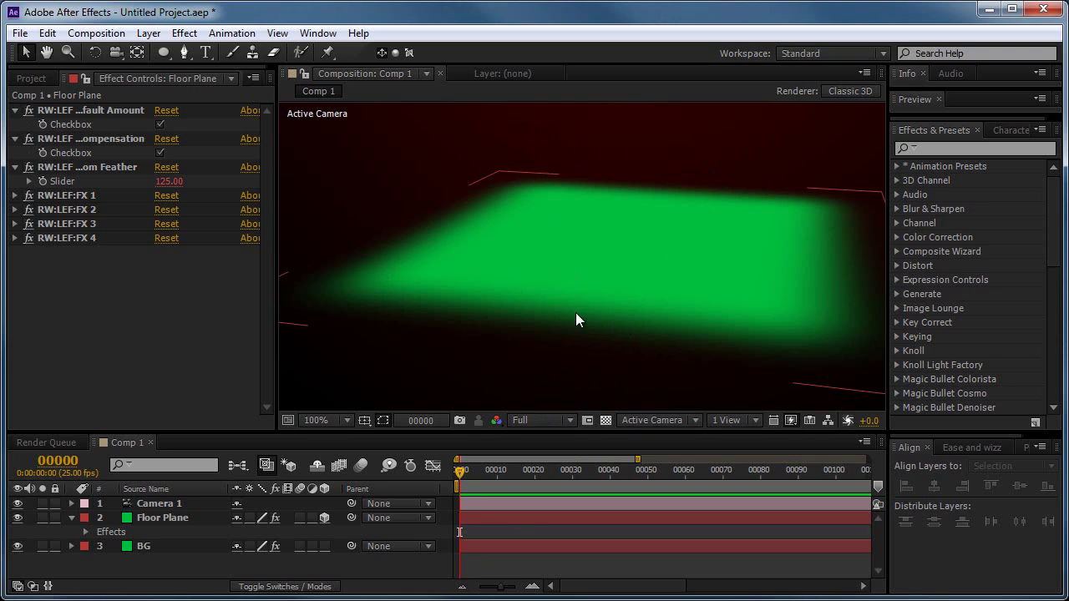
Orbit the camera for a lower, closer view of the green floor, then minimize After Effects
key(c)
drag(624, 305, 649, 295)
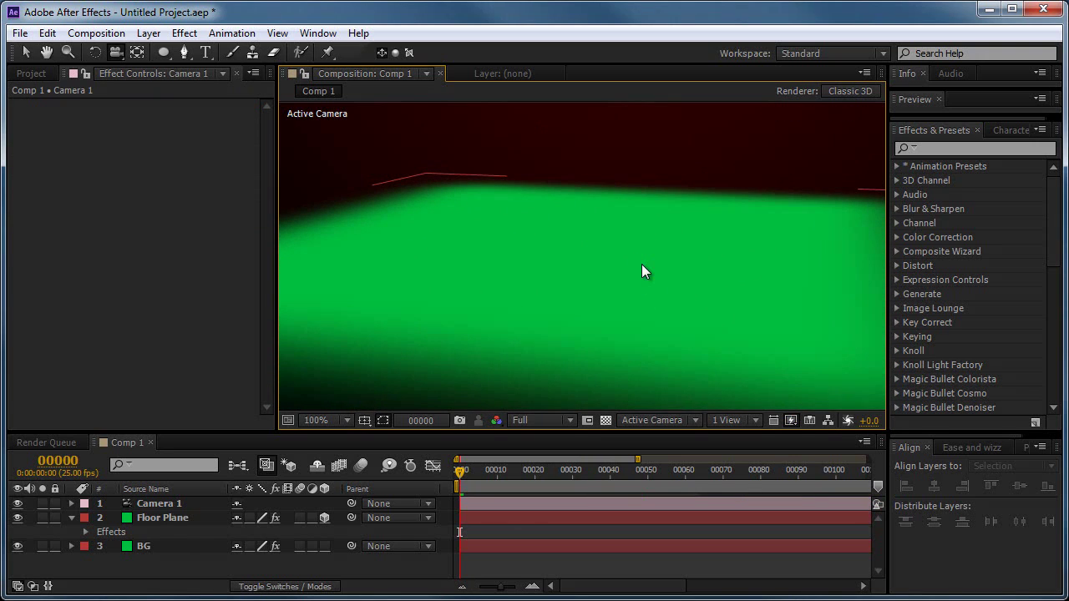
key(v)
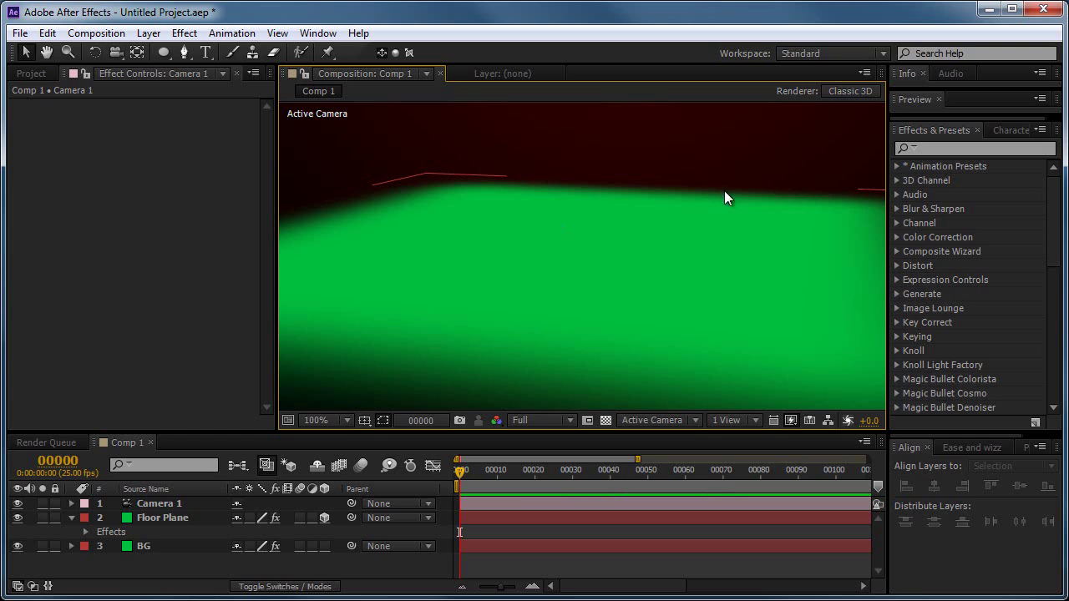
click(988, 10)
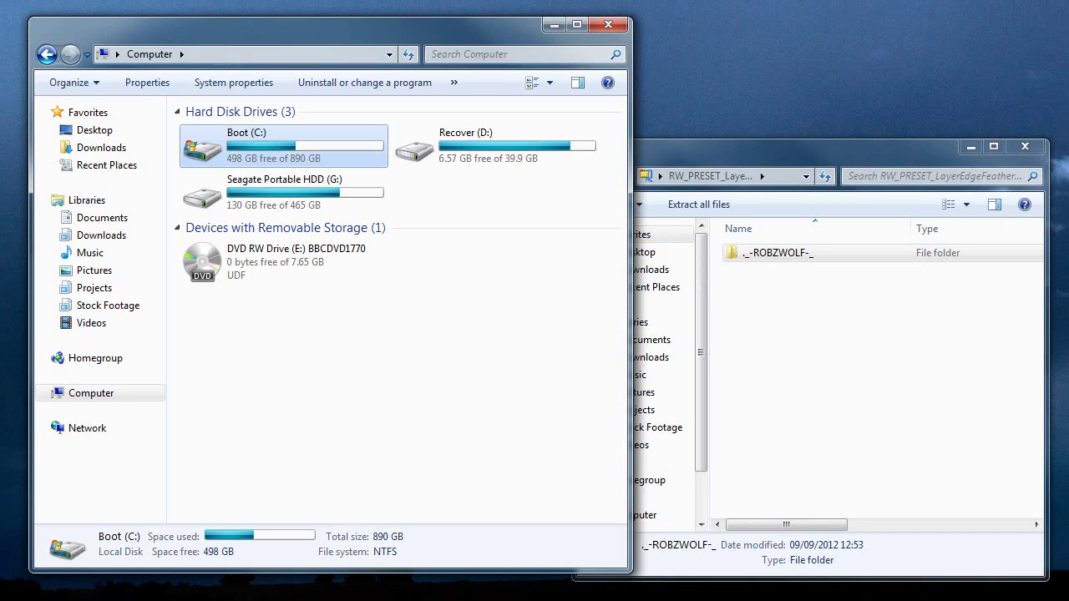
Browse the preset zip into ._-ROBZWOLF-_ > Layer Edge Feather, then return to the zip's top level
drag(740, 151, 761, 135)
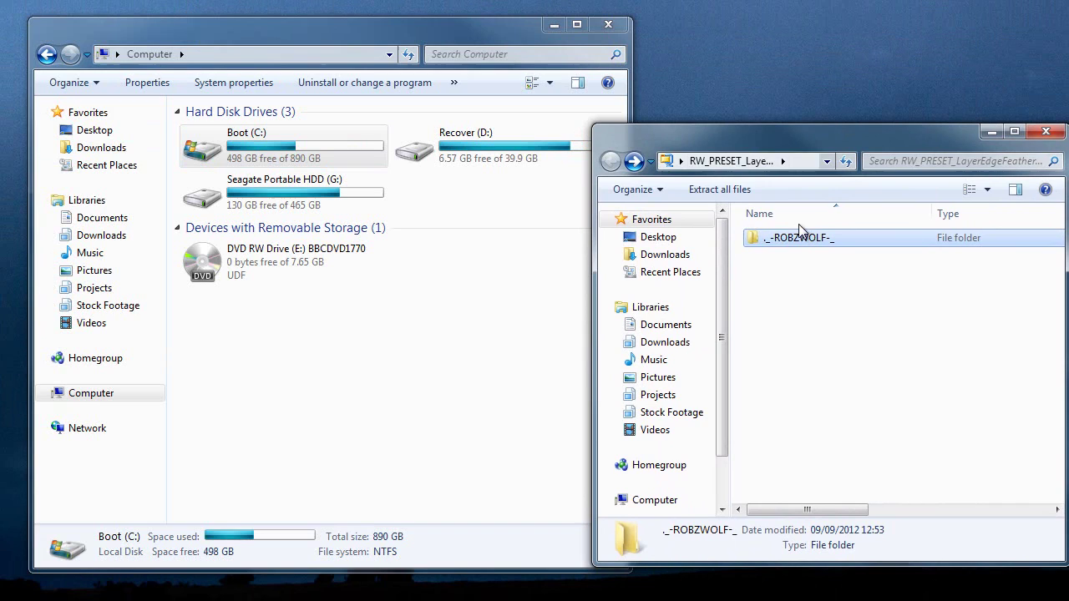
double_click(799, 240)
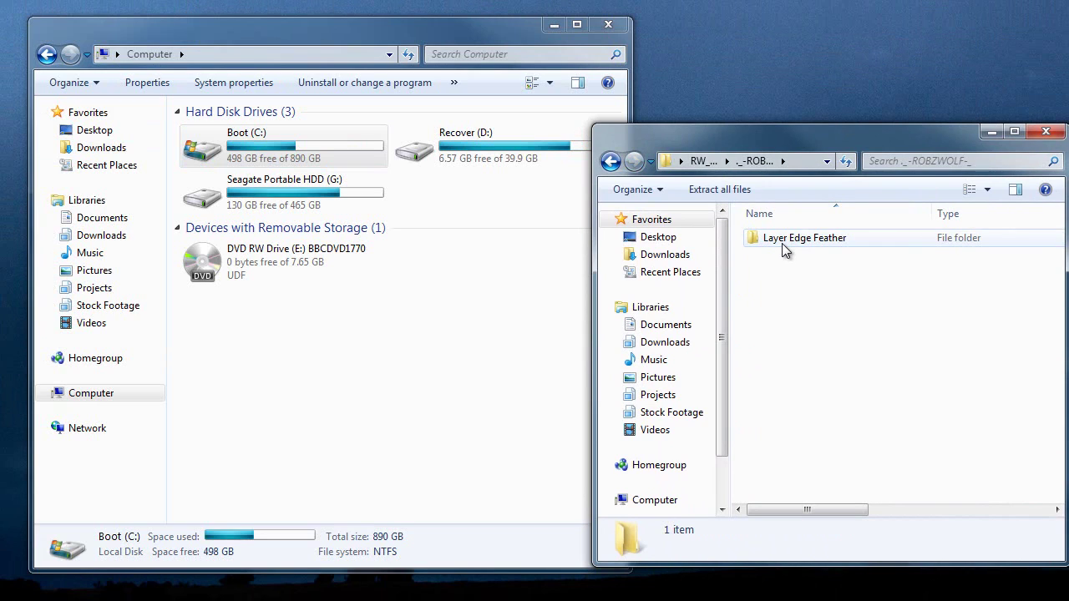
double_click(782, 242)
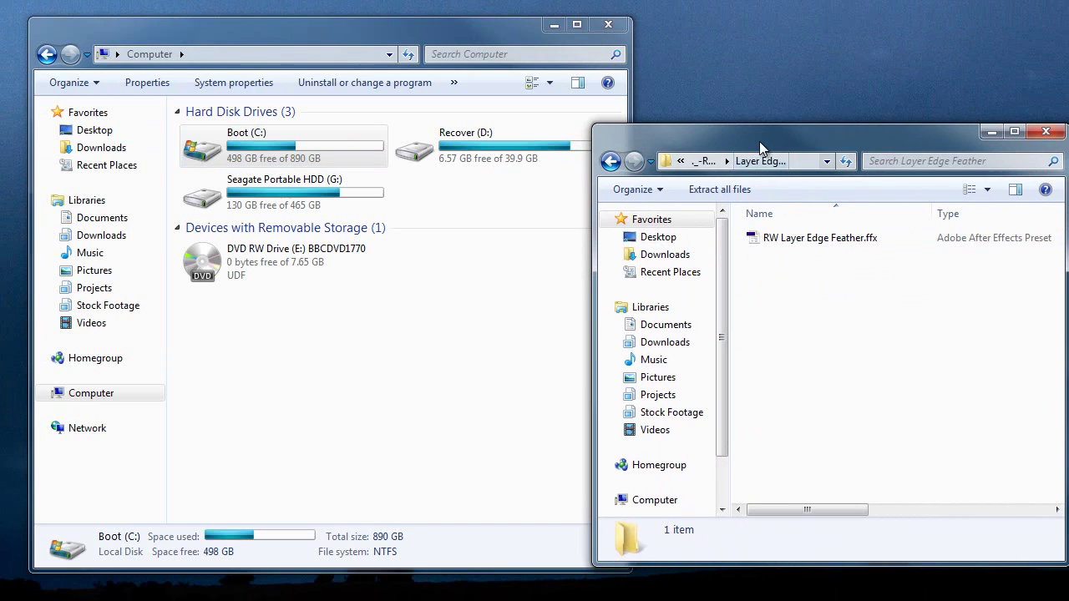
drag(759, 142, 751, 139)
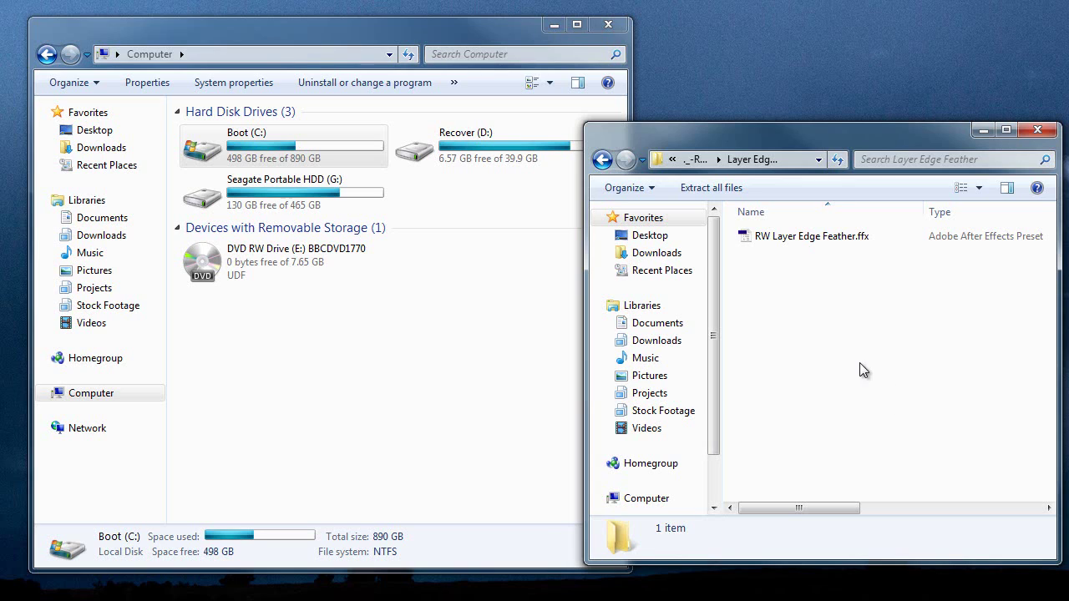
click(672, 159)
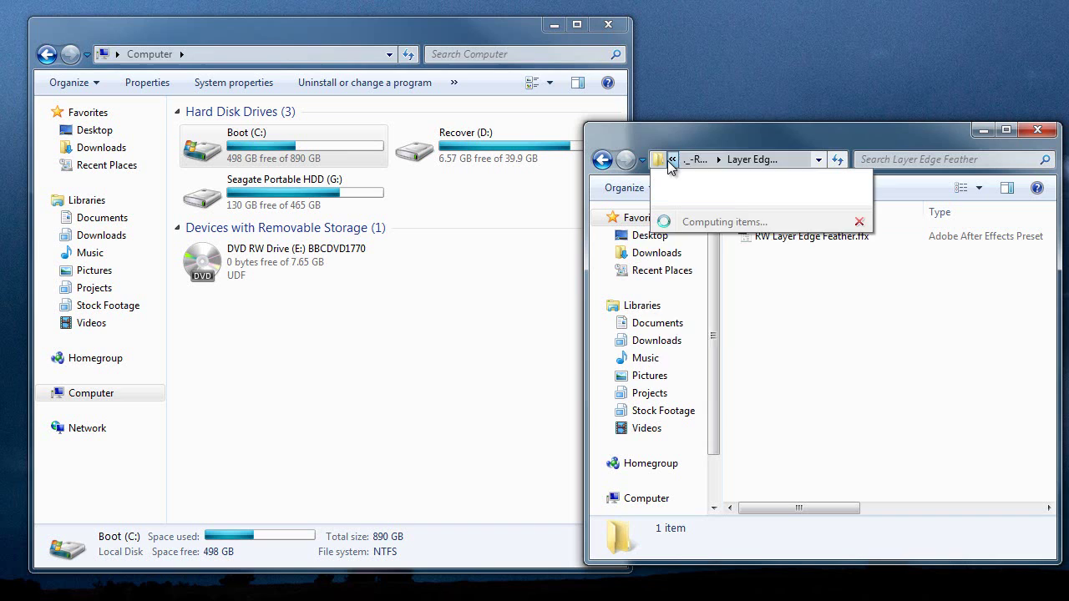
mouse_move(695, 170)
click(710, 173)
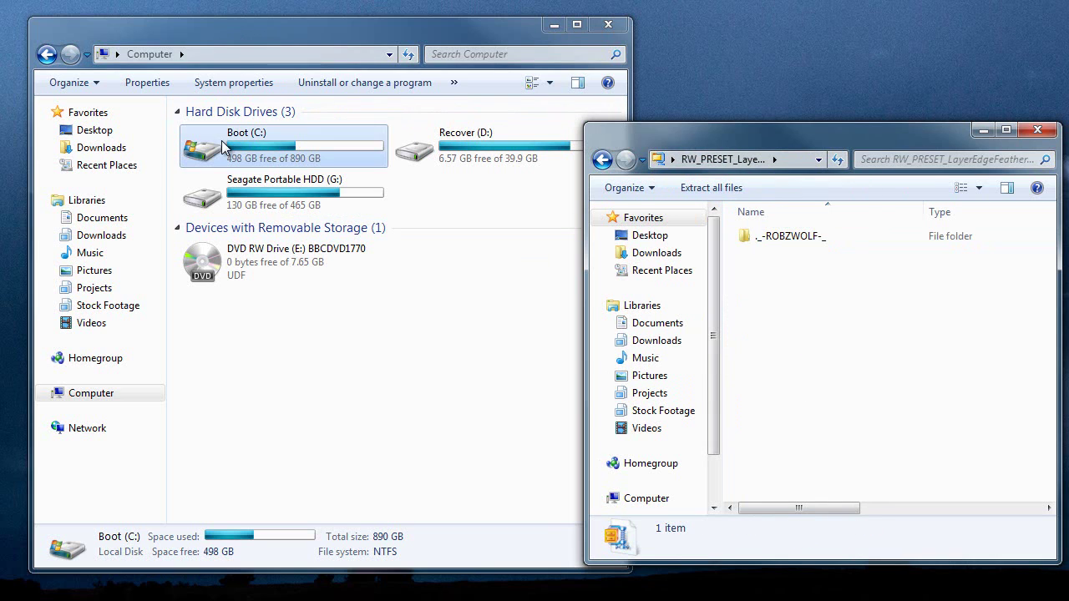
Copy the ._-ROBZWOLF-_ folder into C:\Program Files\Adobe\Adobe After Effects CS6\Support Files\Presets, granting permission
double_click(250, 142)
double_click(256, 301)
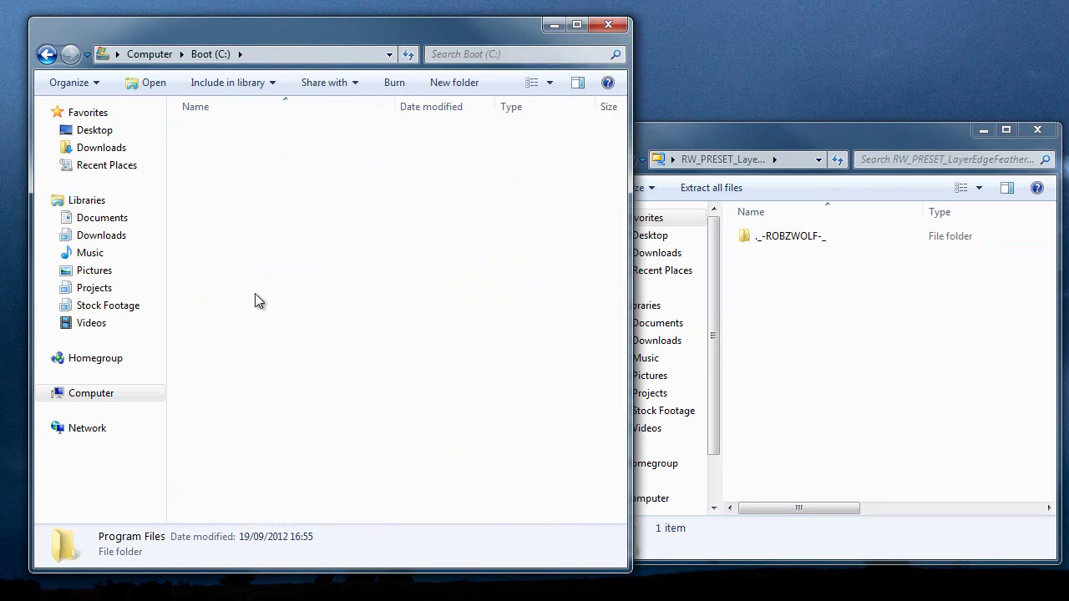
double_click(273, 132)
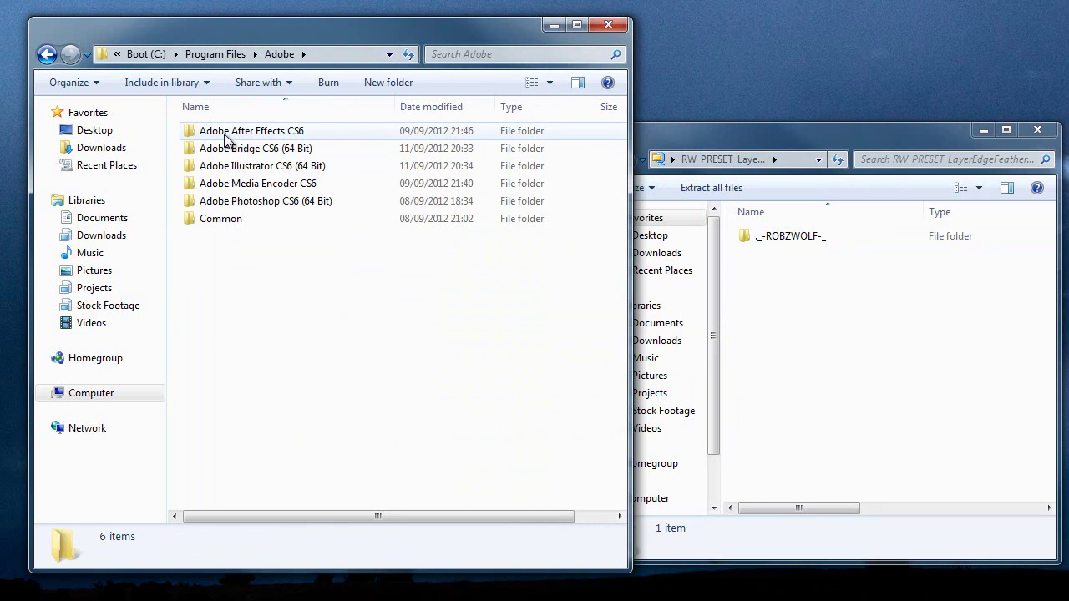
double_click(249, 133)
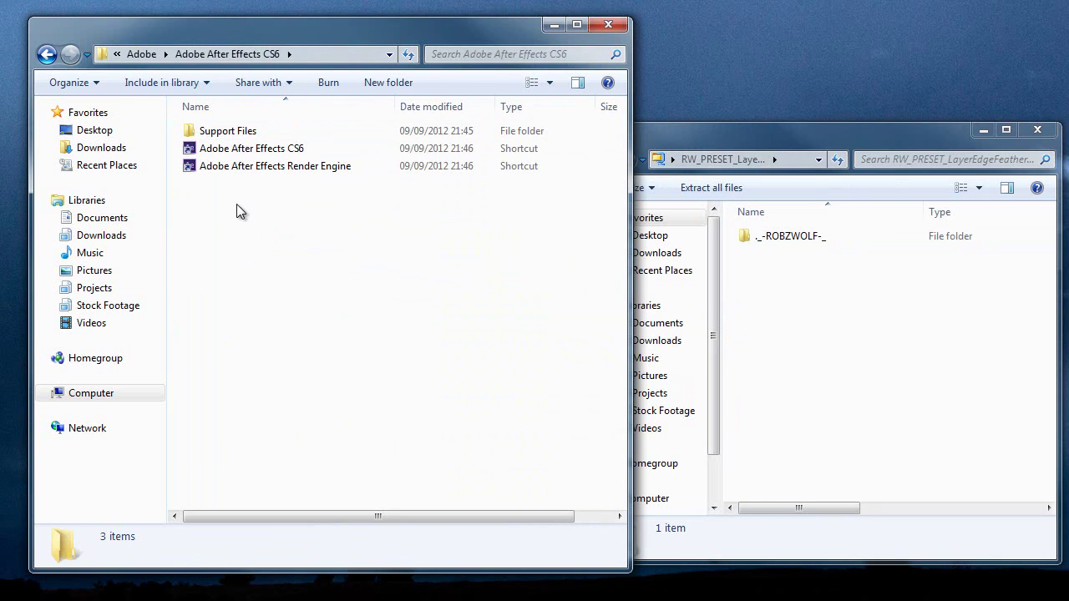
double_click(232, 133)
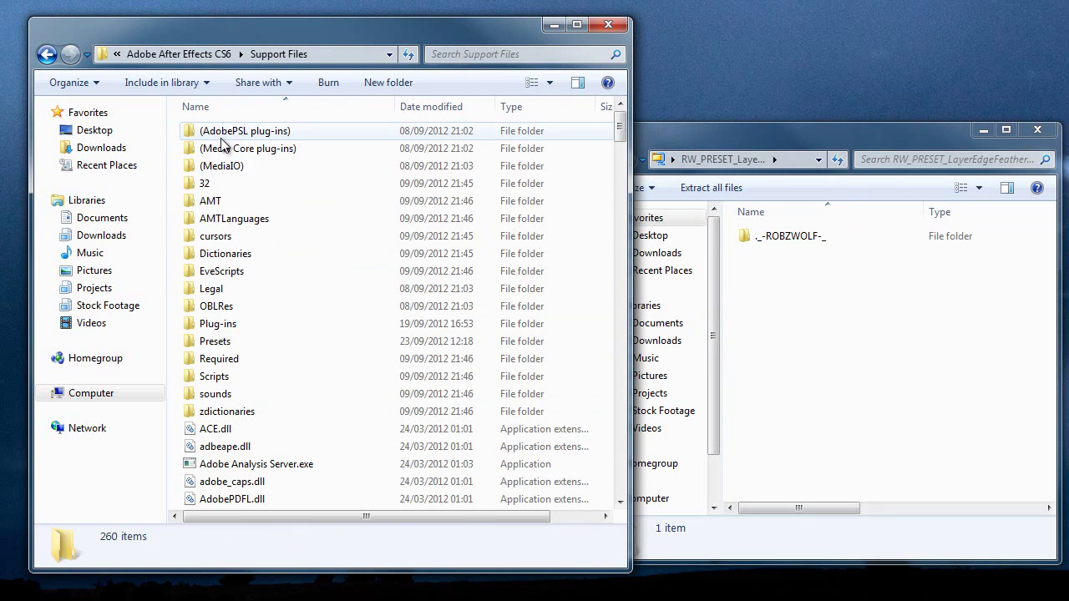
double_click(237, 342)
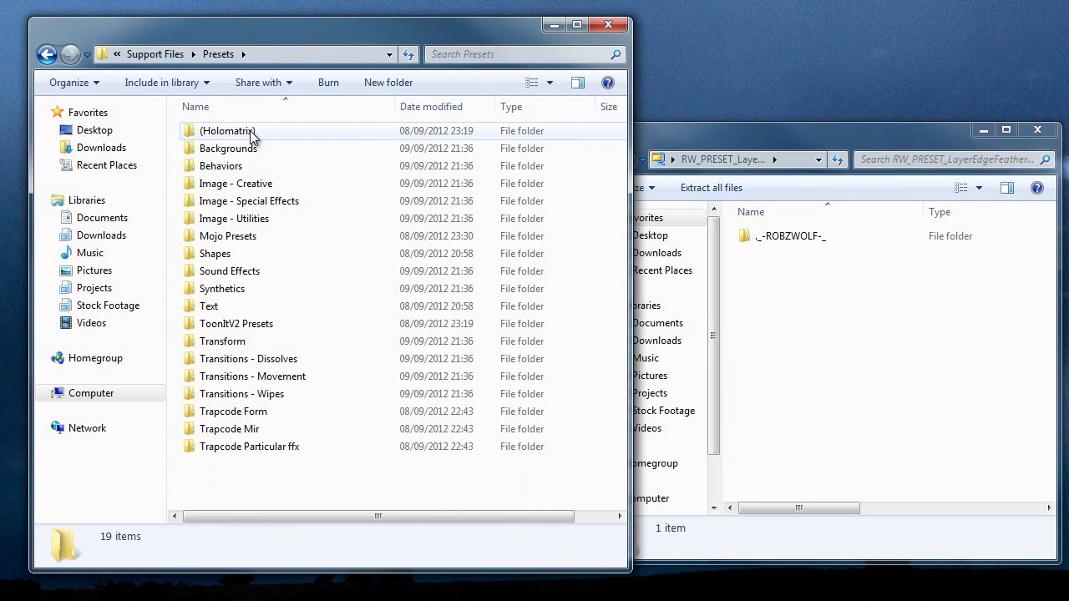
drag(814, 240, 467, 470)
click(493, 392)
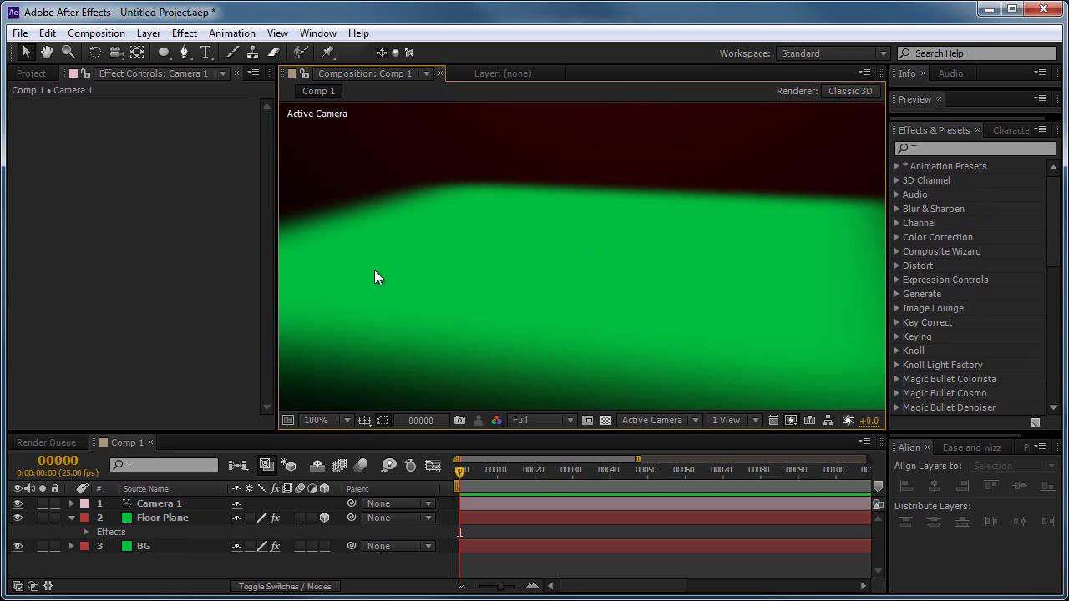
Refresh the Effects & Presets list and expand Animation Presets to reveal ._-ROBZWOLF-_
click(1041, 131)
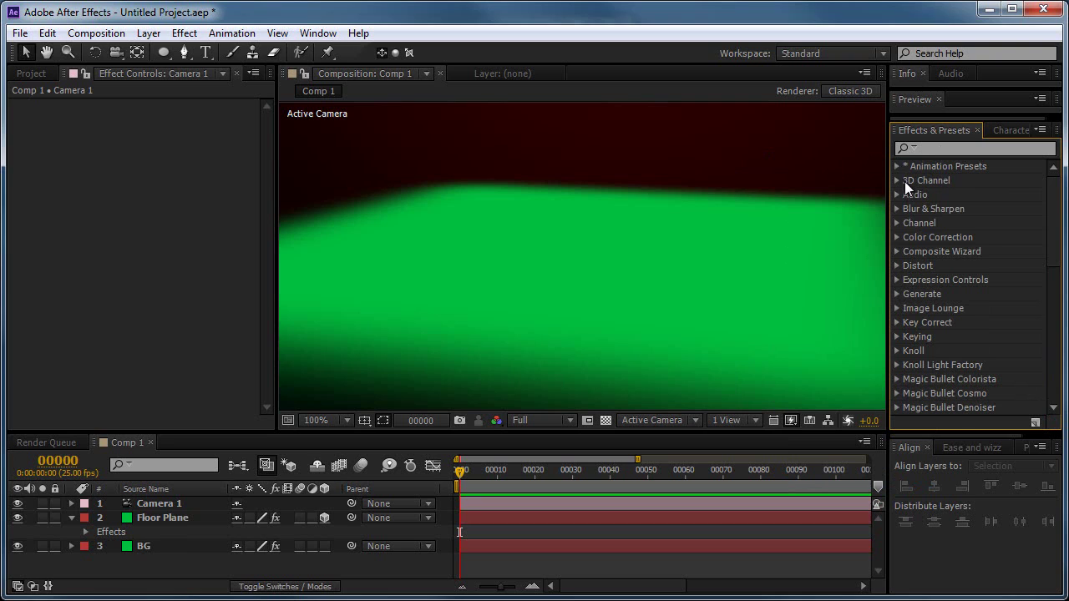
click(36, 69)
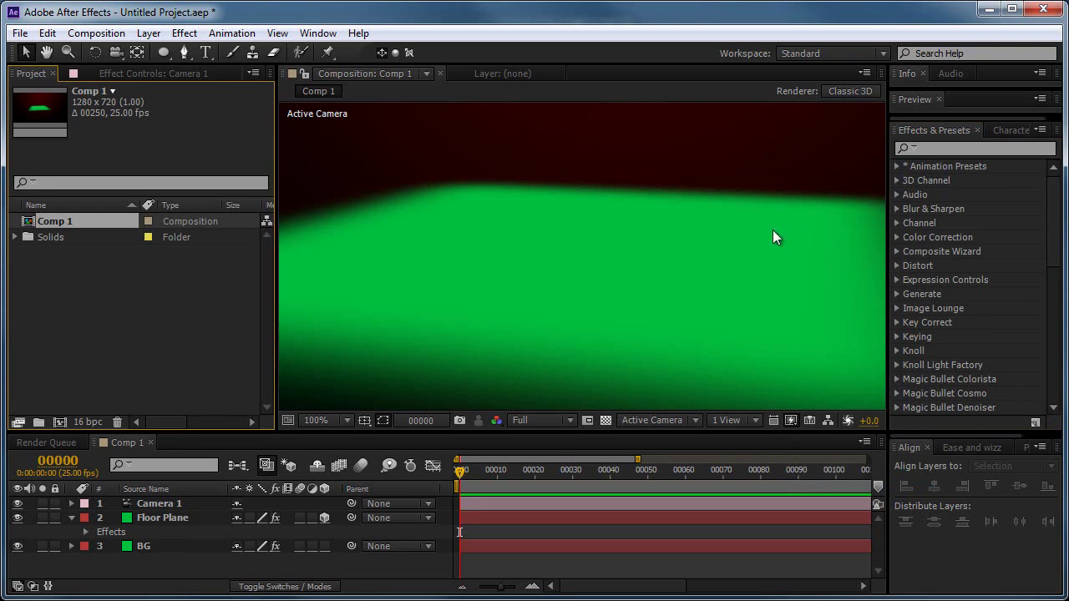
click(898, 165)
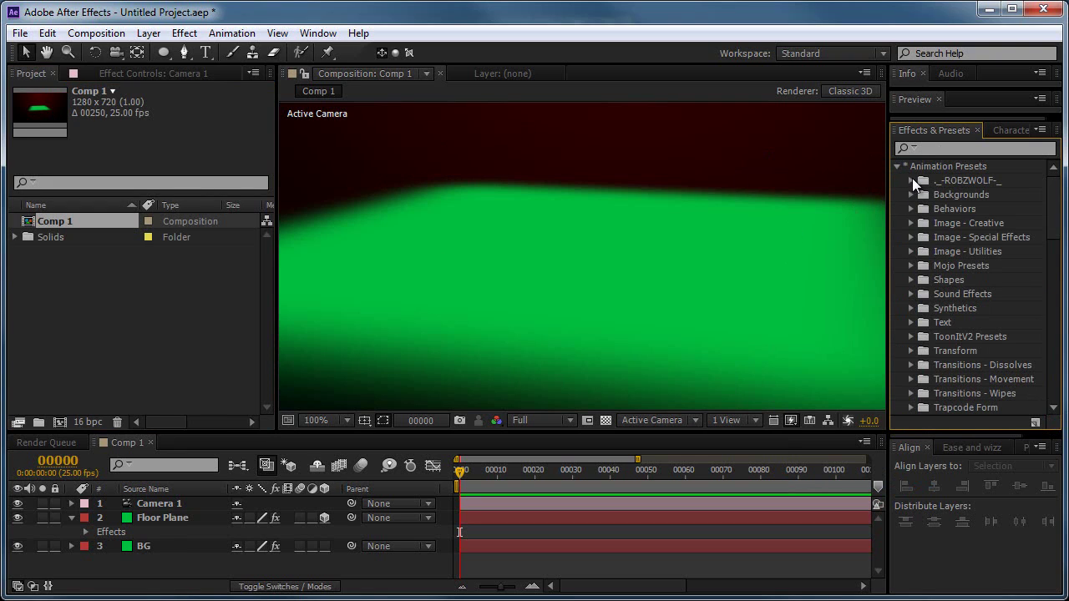
Create Comp 2 and add a solid sized to match the composition
click(60, 420)
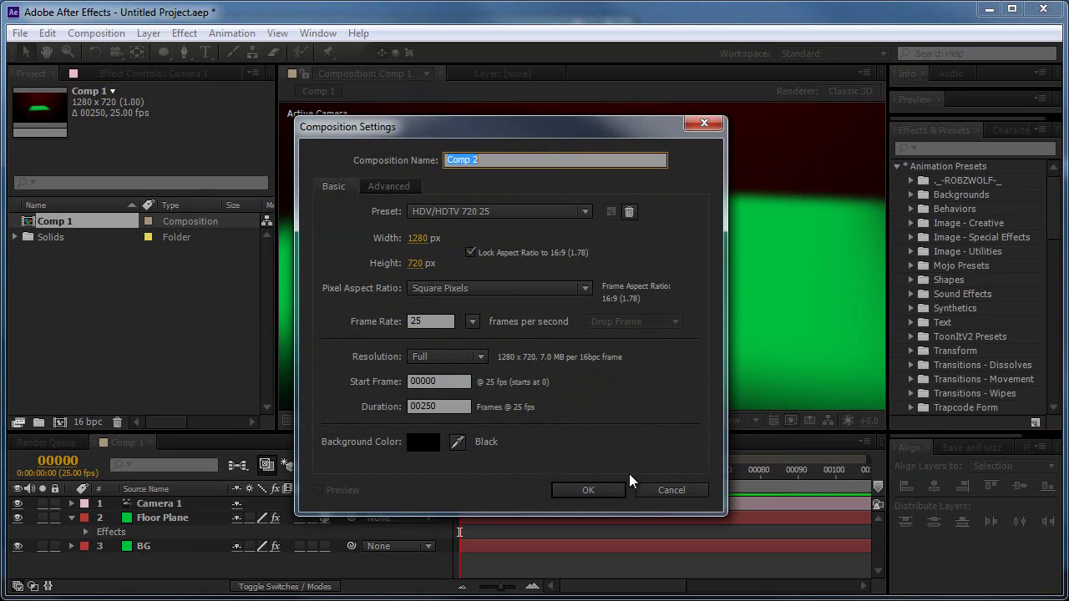
key(Return)
scroll(359, 250, down, 2)
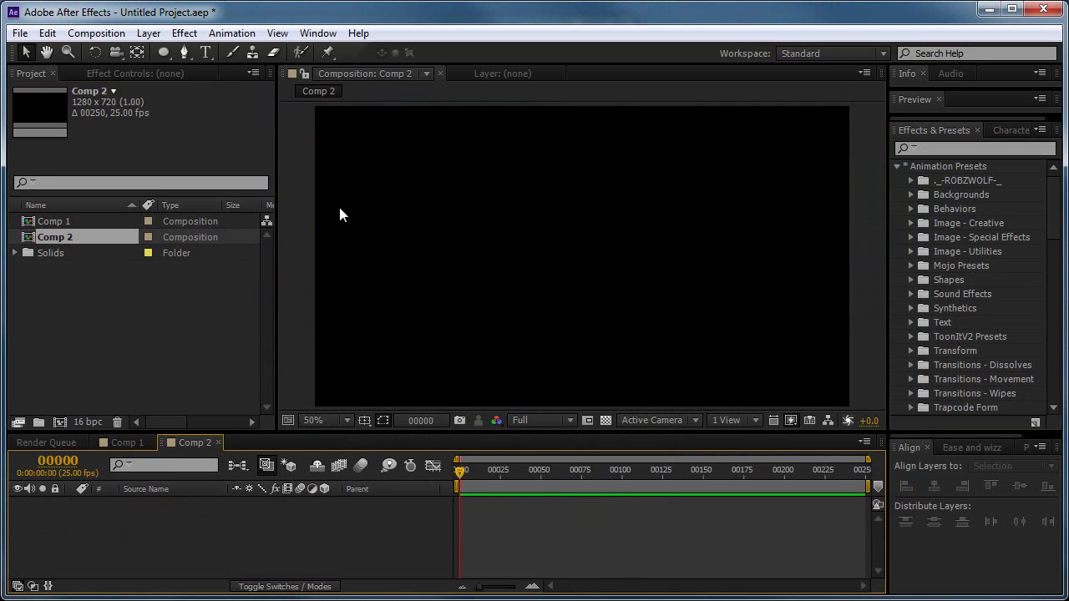
click(153, 34)
mouse_move(238, 55)
click(465, 71)
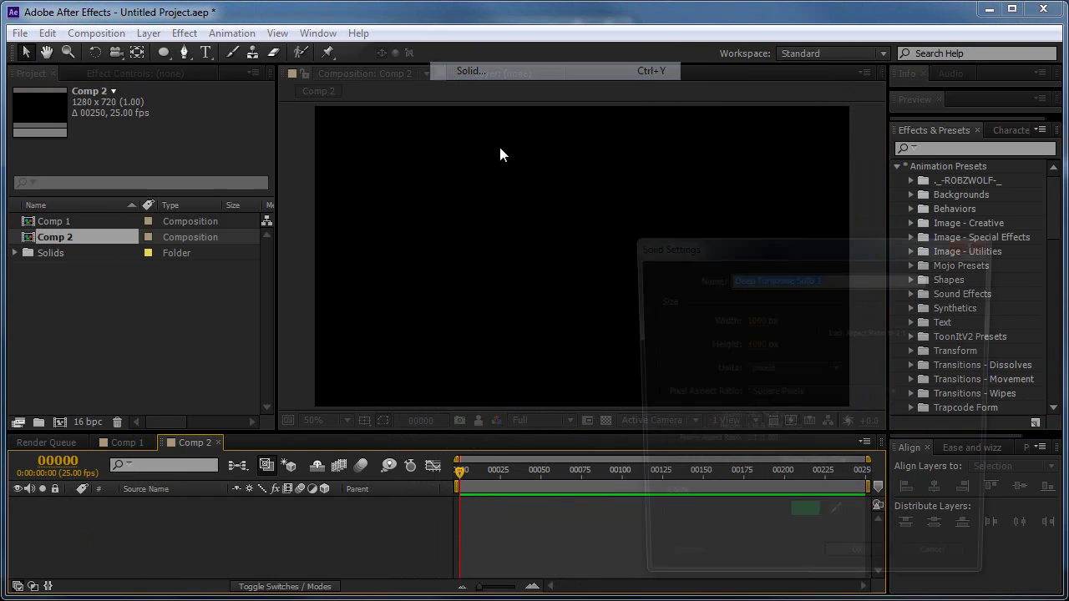
click(815, 469)
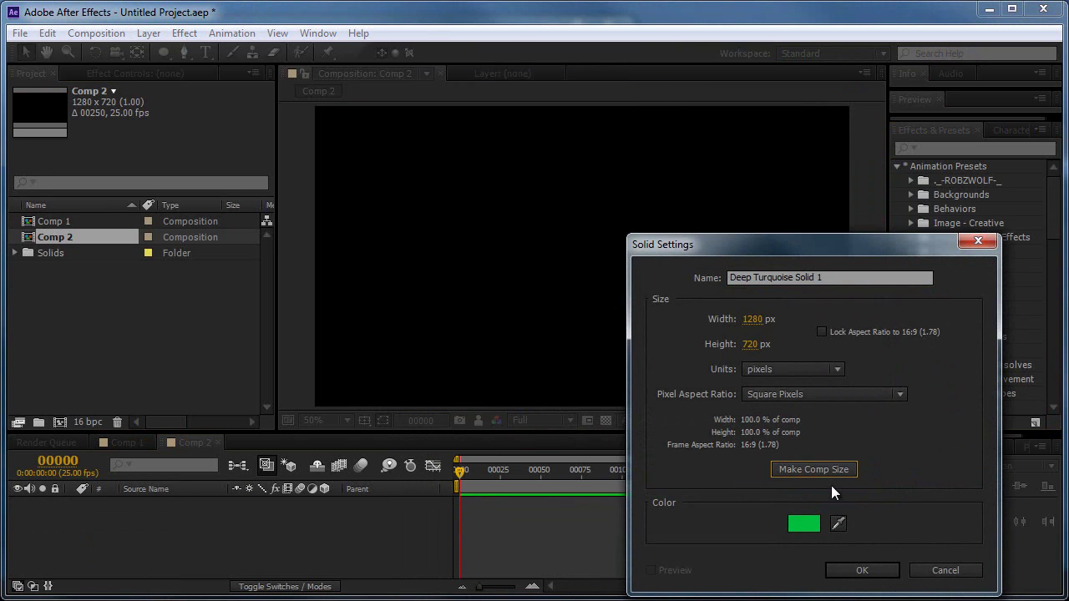
click(861, 570)
Apply Generate > Ramp to the solid with a dark red start colour
click(185, 34)
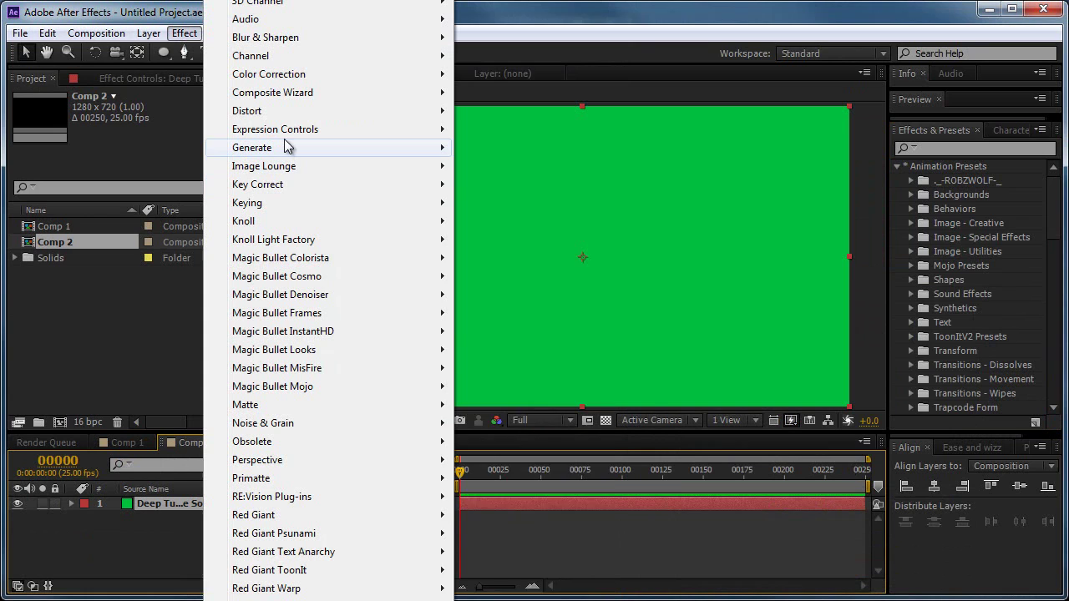
mouse_move(288, 148)
click(491, 533)
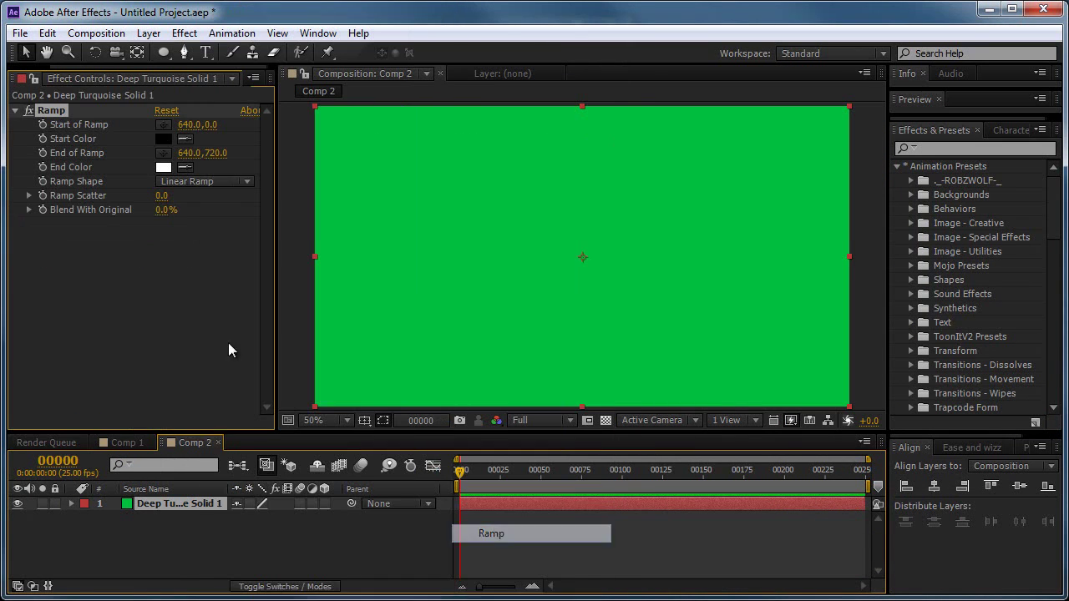
click(163, 139)
click(502, 325)
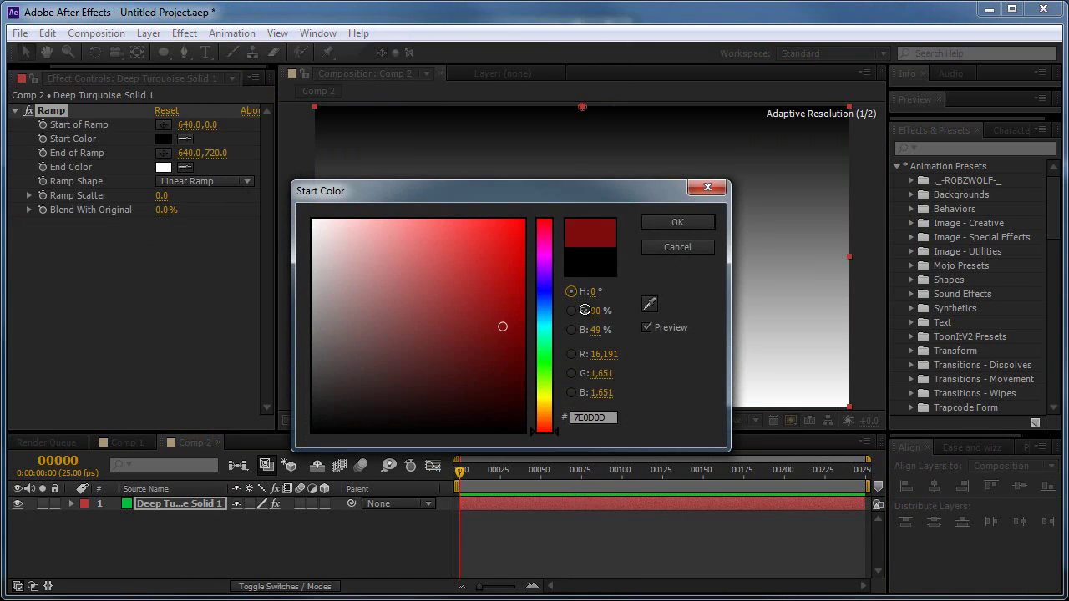
click(522, 293)
click(666, 228)
Set the ramp's end colour to near-black, make it Radial Ramp, and move the end point below the frame
click(163, 169)
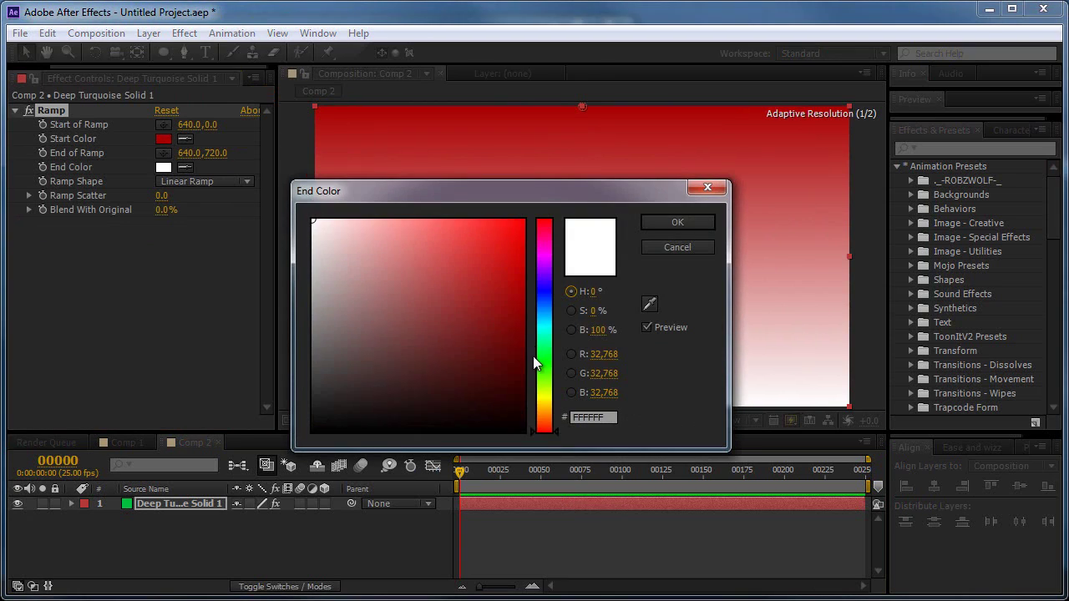
click(533, 356)
click(522, 423)
drag(551, 433, 551, 408)
click(522, 418)
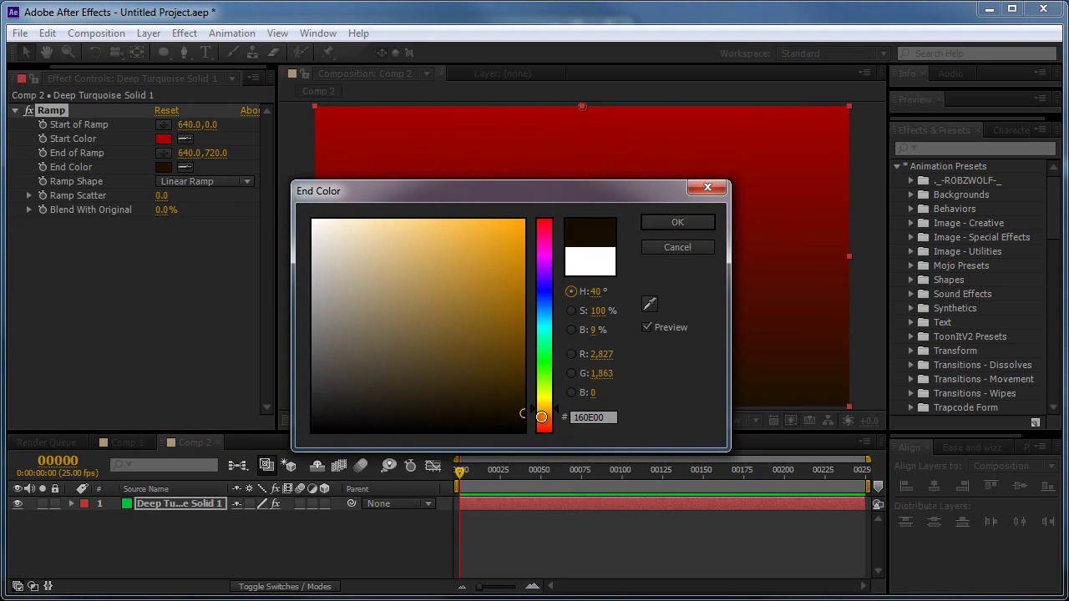
click(675, 222)
click(222, 185)
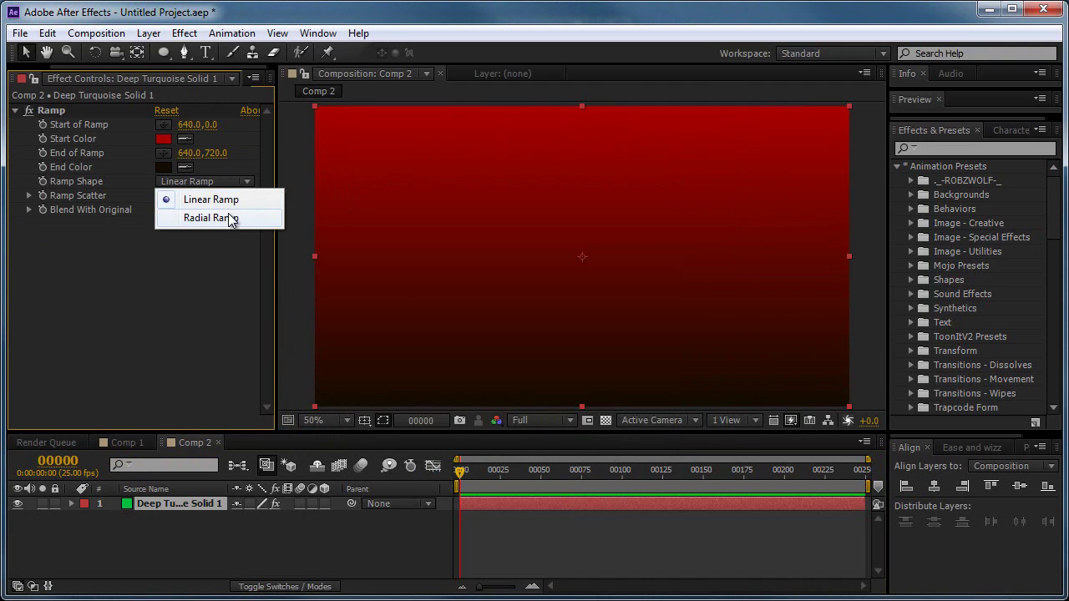
click(223, 218)
drag(582, 410, 509, 445)
Start a new solid named Floor and give it a bright cyan colour
click(146, 33)
mouse_move(172, 50)
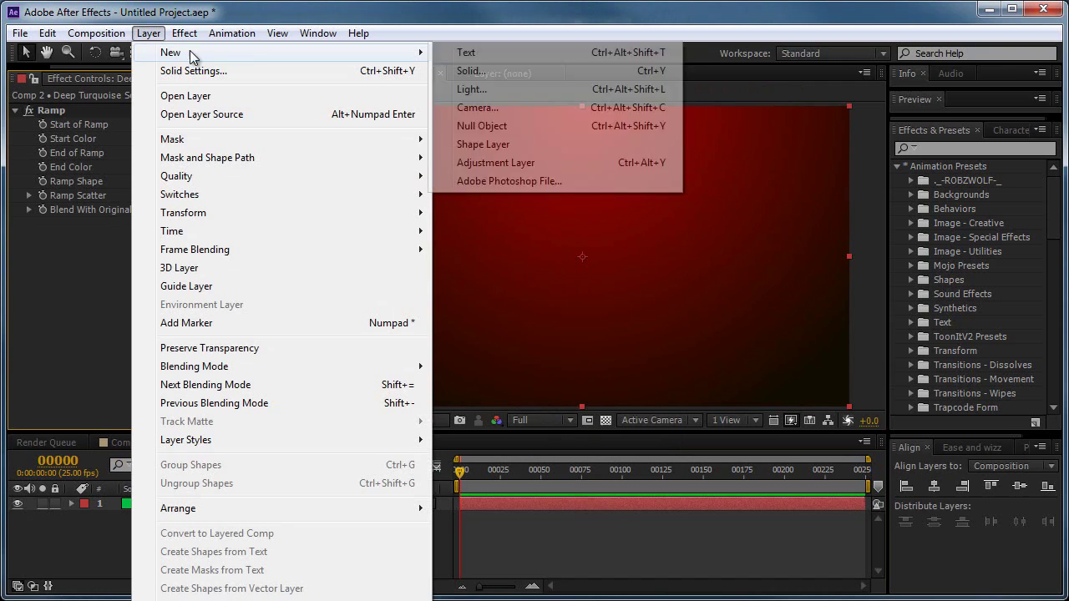
click(468, 72)
text(Floor)
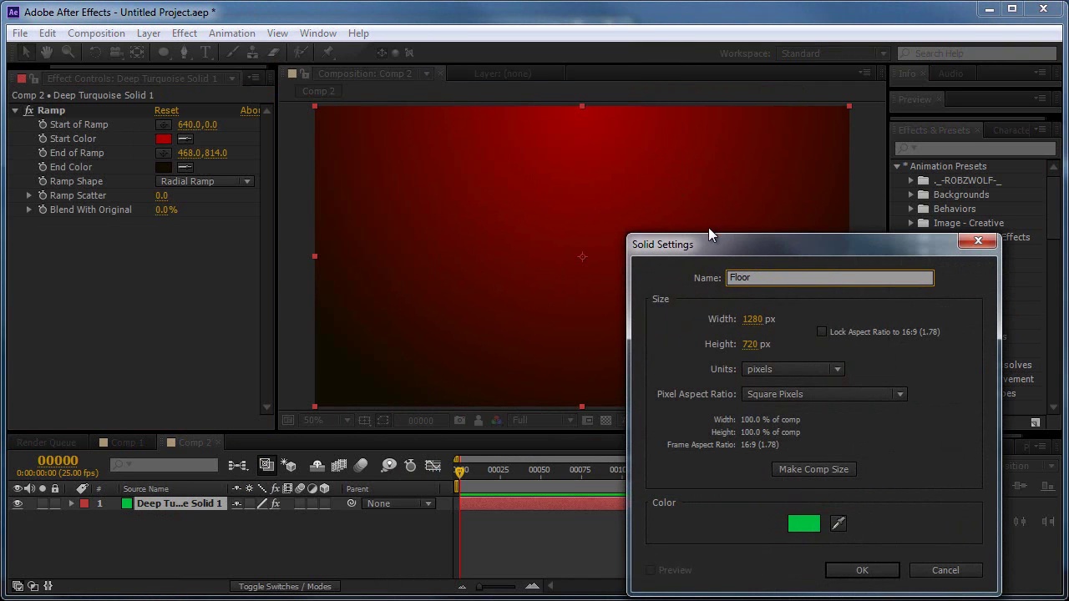
drag(709, 238, 469, 146)
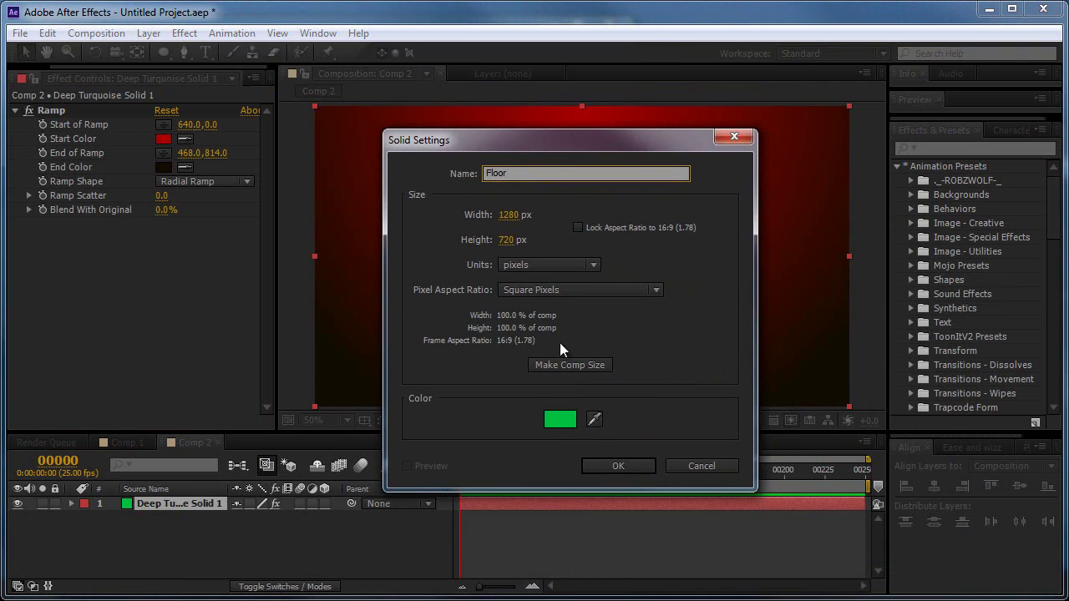
click(560, 419)
click(548, 336)
click(491, 253)
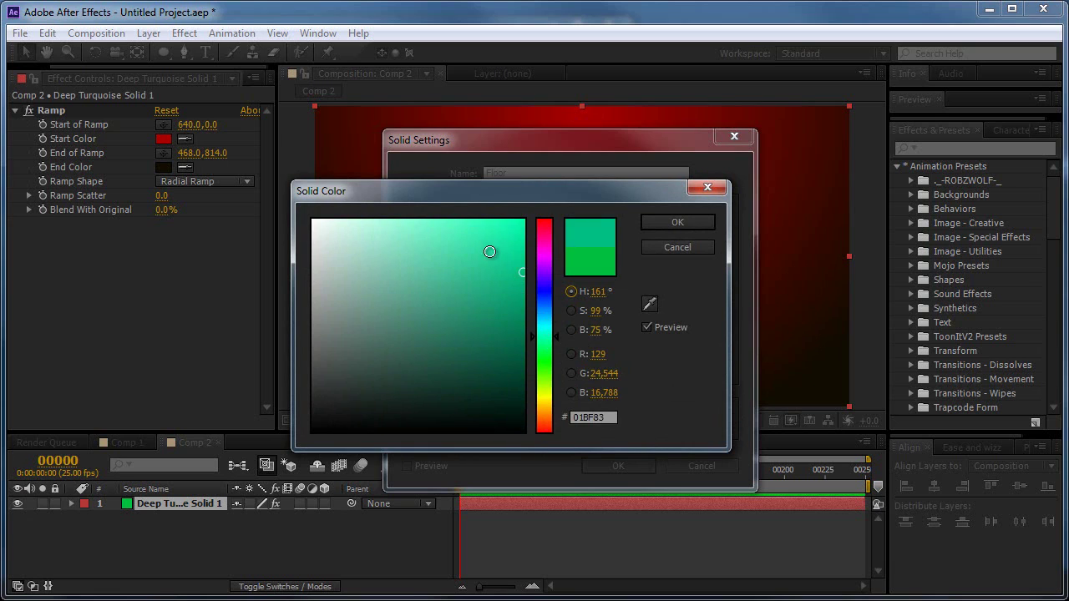
click(523, 220)
drag(545, 330, 545, 327)
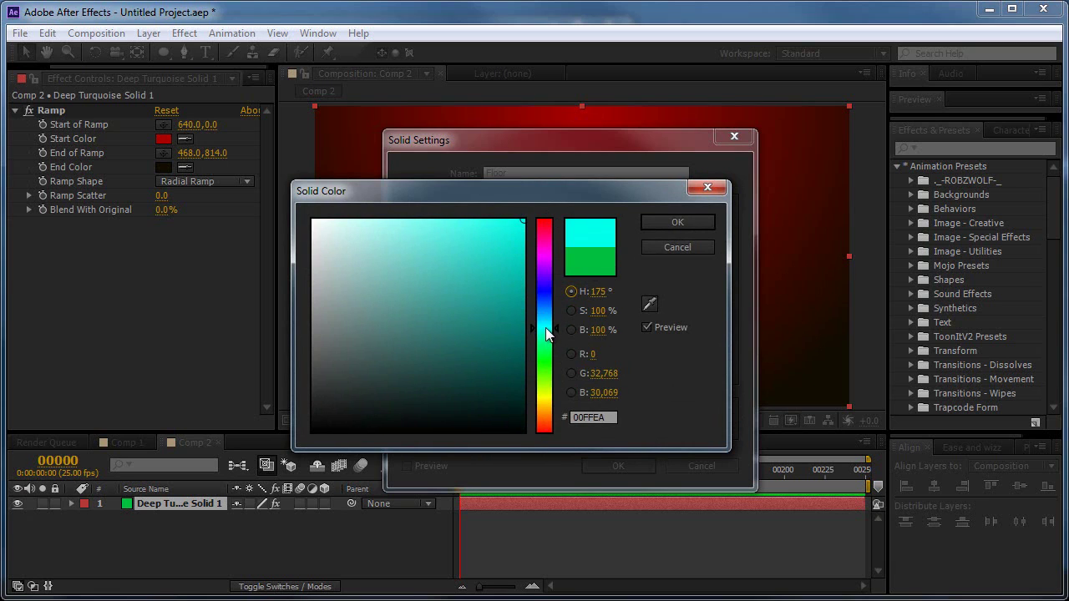
click(667, 225)
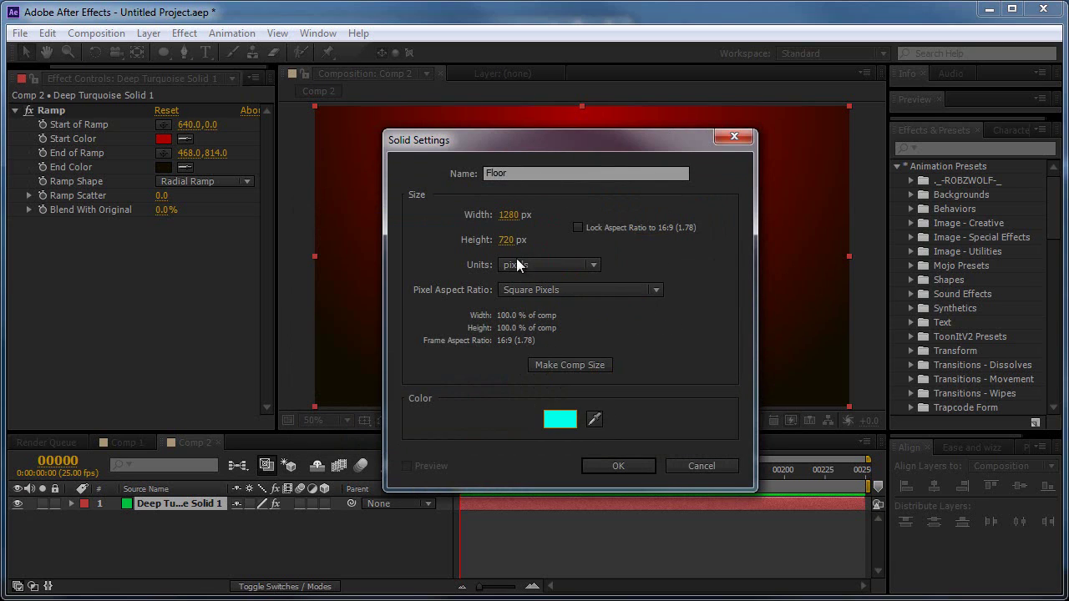
Size the Floor solid 2000 × 2000 px and create it
click(509, 216)
text(2000)
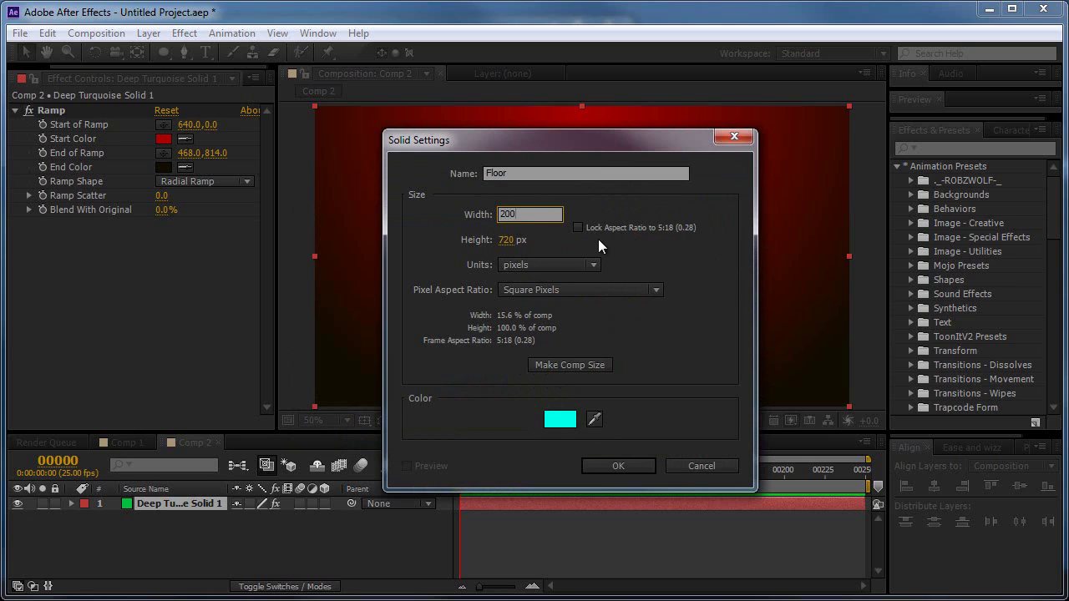
key(Tab)
text(2000)
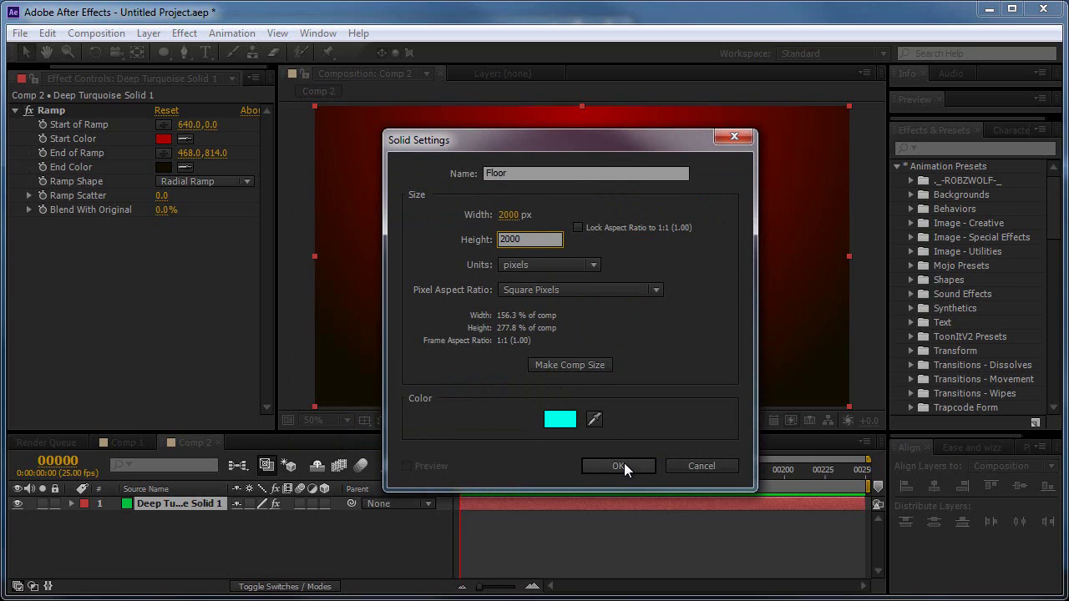
click(624, 468)
Zoom the view to 25% and make the Floor a 3D layer
key(comma)
key(comma)
key(comma)
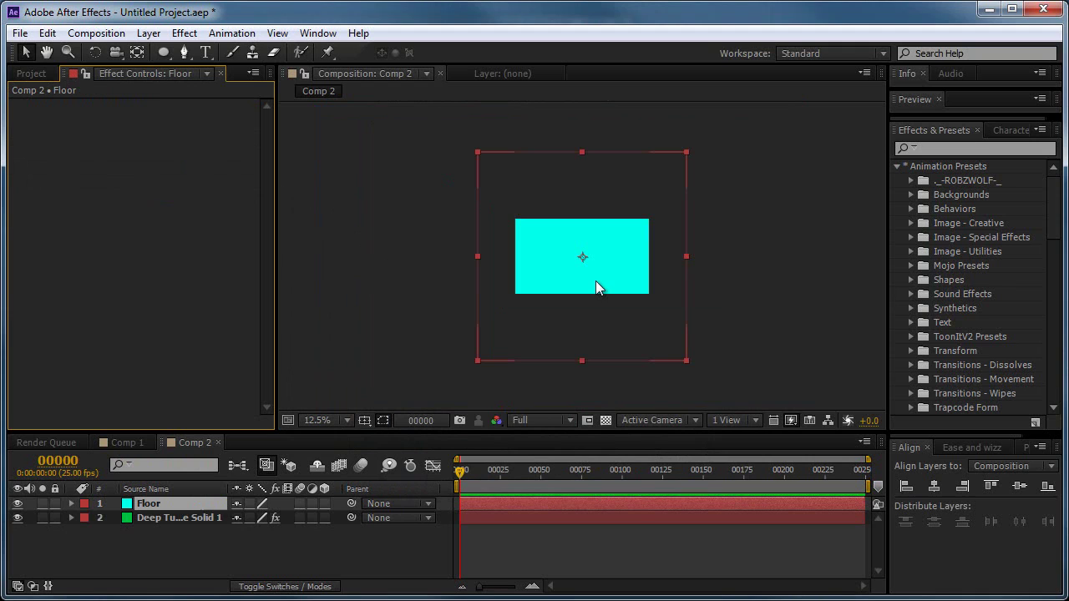
key(period)
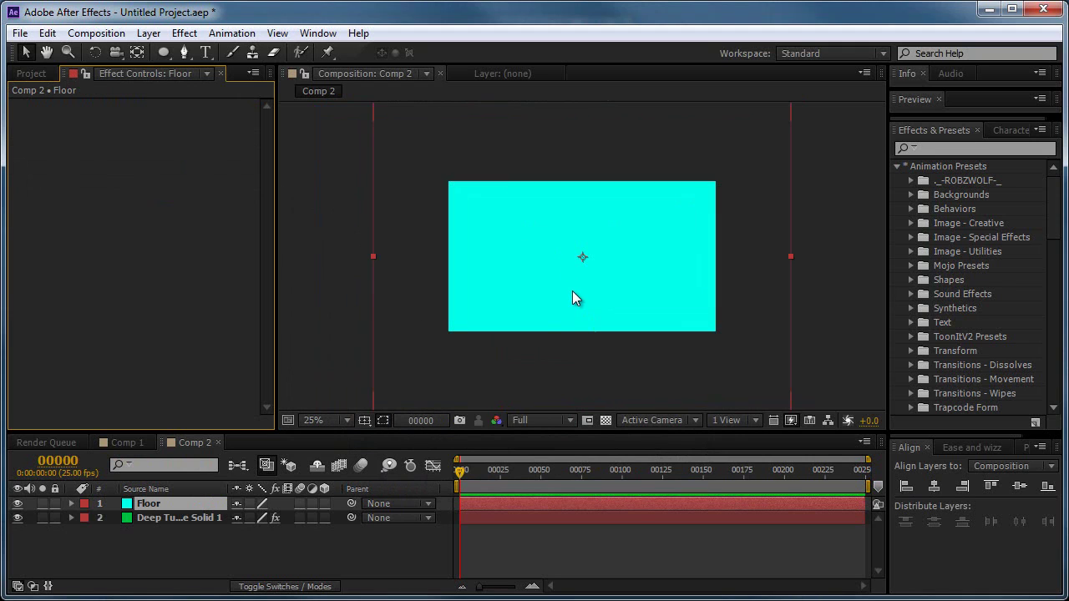
right_click(572, 291)
click(596, 246)
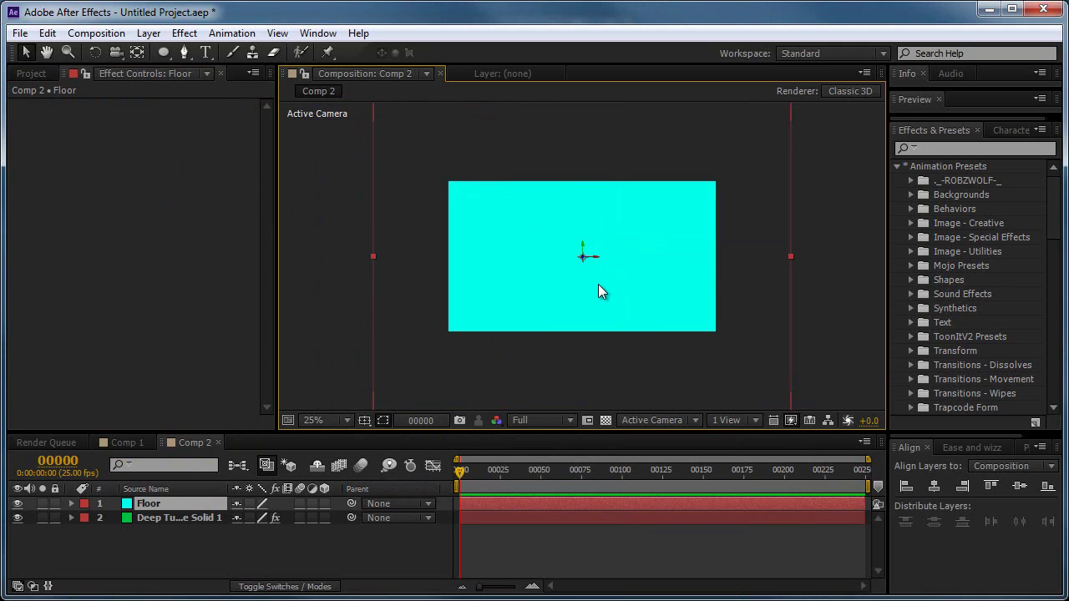
Tilt the Floor on X to lie flat and move it down into the lower half
key(period)
click(95, 53)
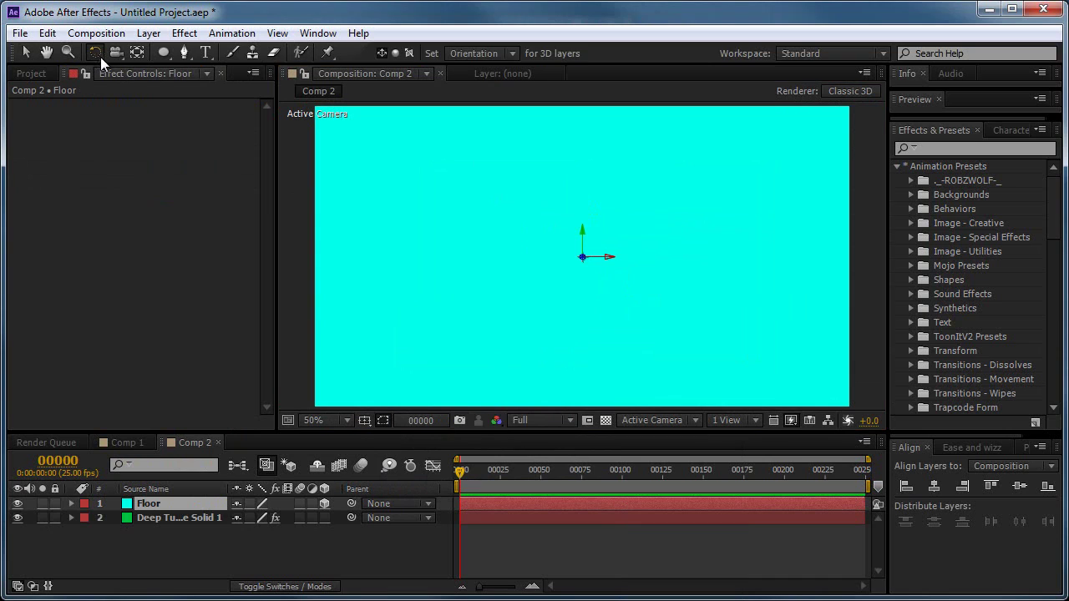
drag(606, 258, 621, 210)
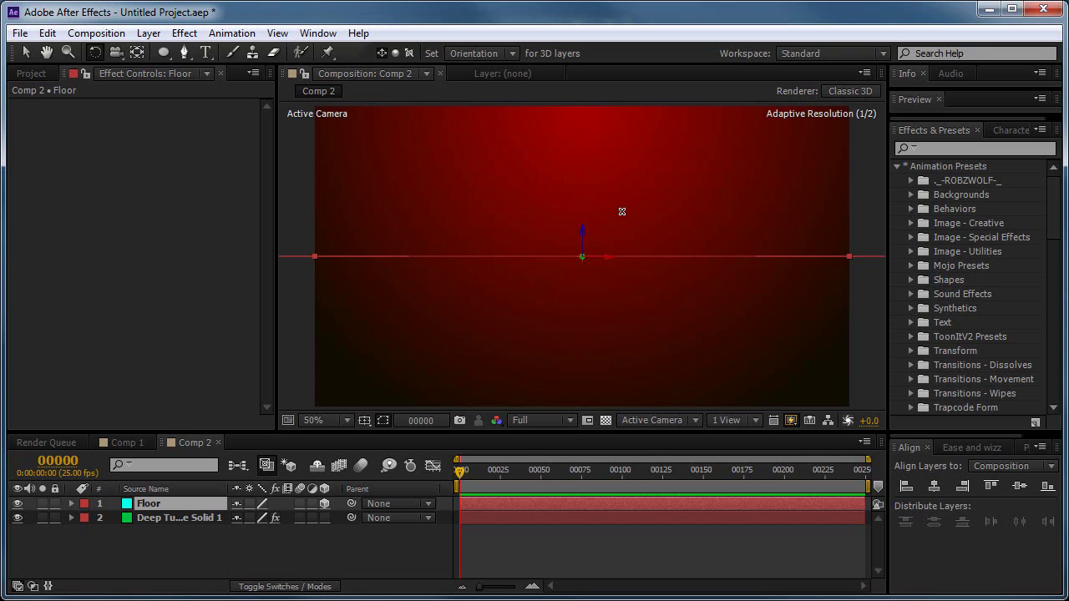
key(v)
drag(585, 260, 581, 325)
Add a default Camera 1 and orbit it to view the Floor in perspective
click(148, 33)
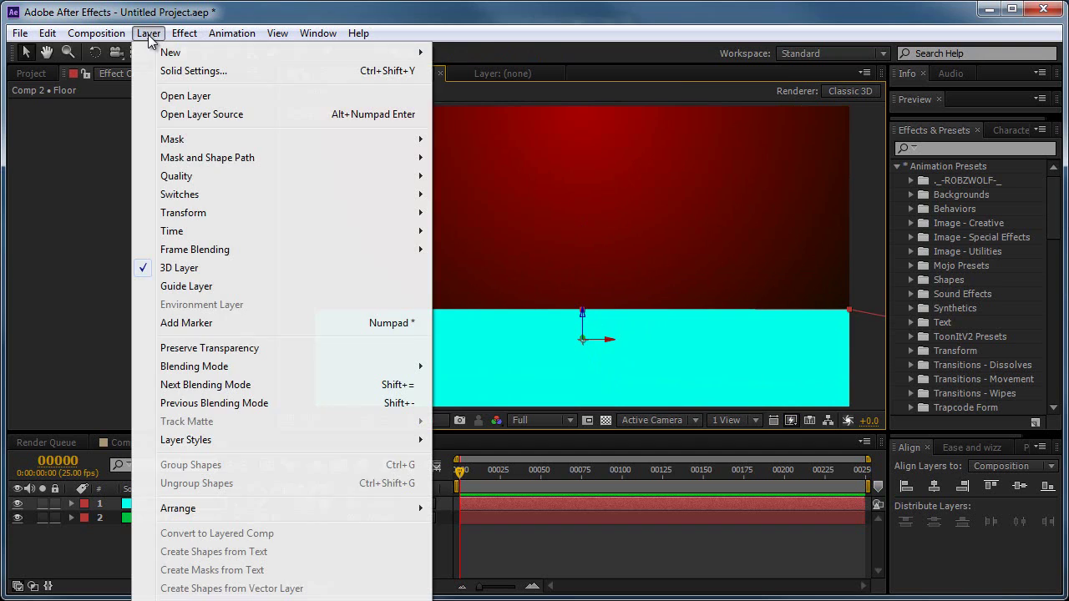
mouse_move(171, 52)
click(609, 108)
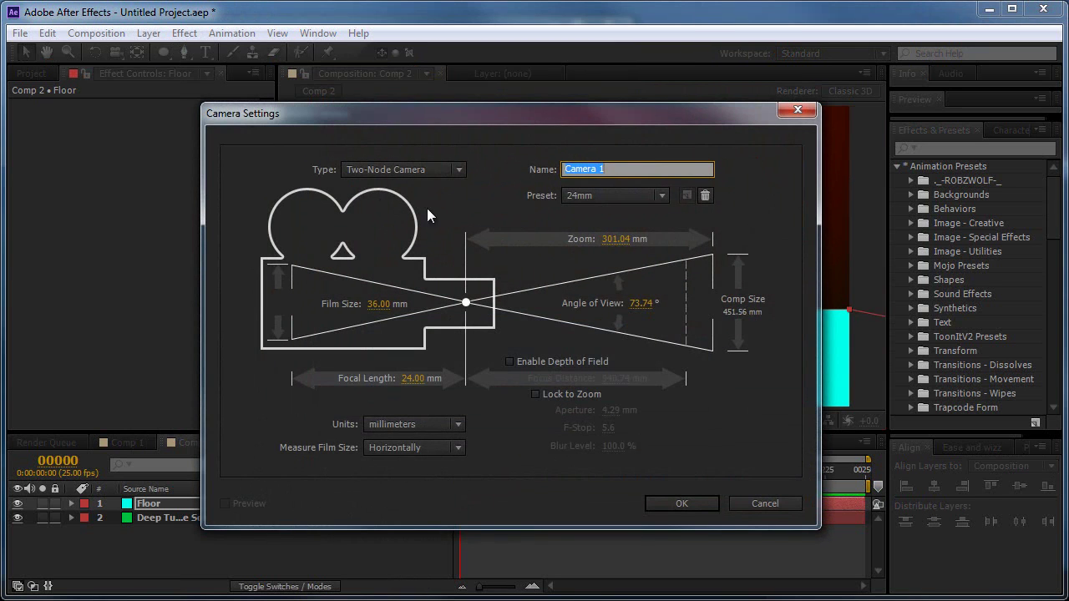
click(678, 503)
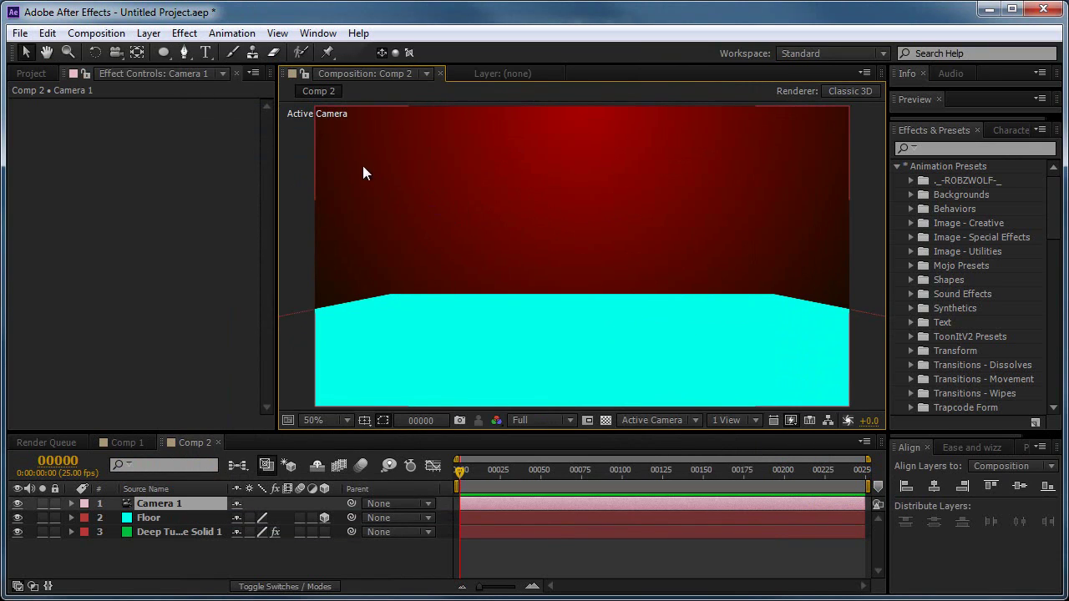
click(117, 53)
drag(719, 315, 614, 351)
Set the viewer resolution to Half and orbit the camera to adjust the floor angle
click(533, 424)
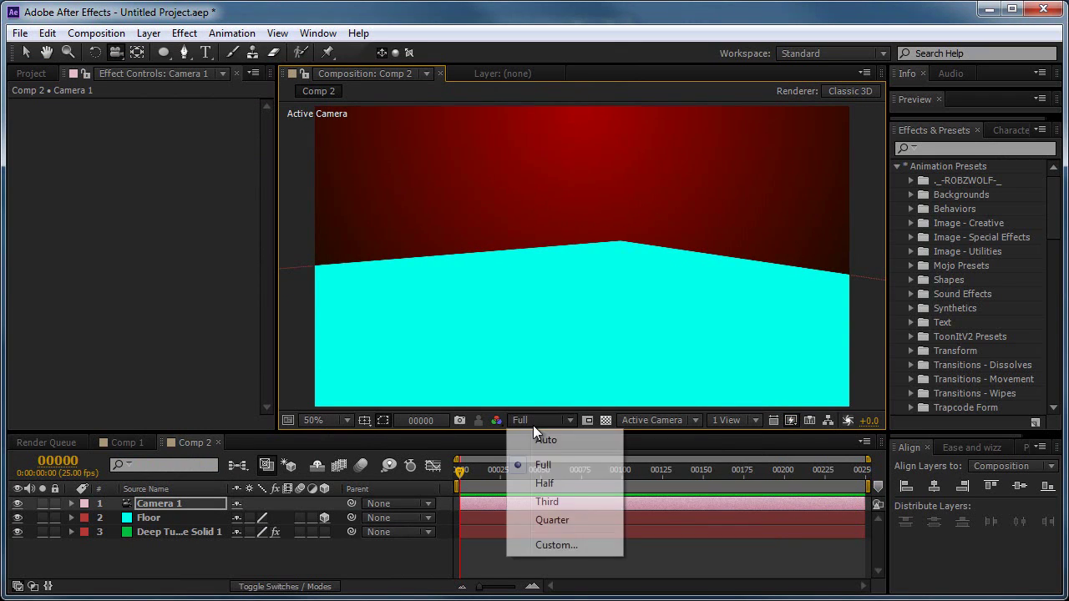
click(539, 486)
drag(575, 308, 489, 308)
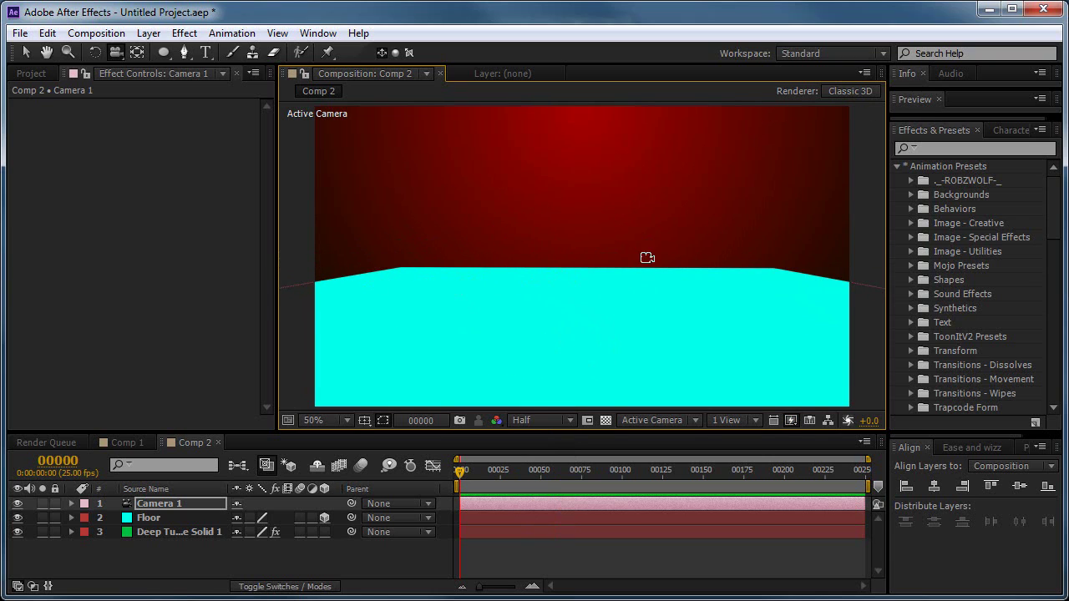
key(v)
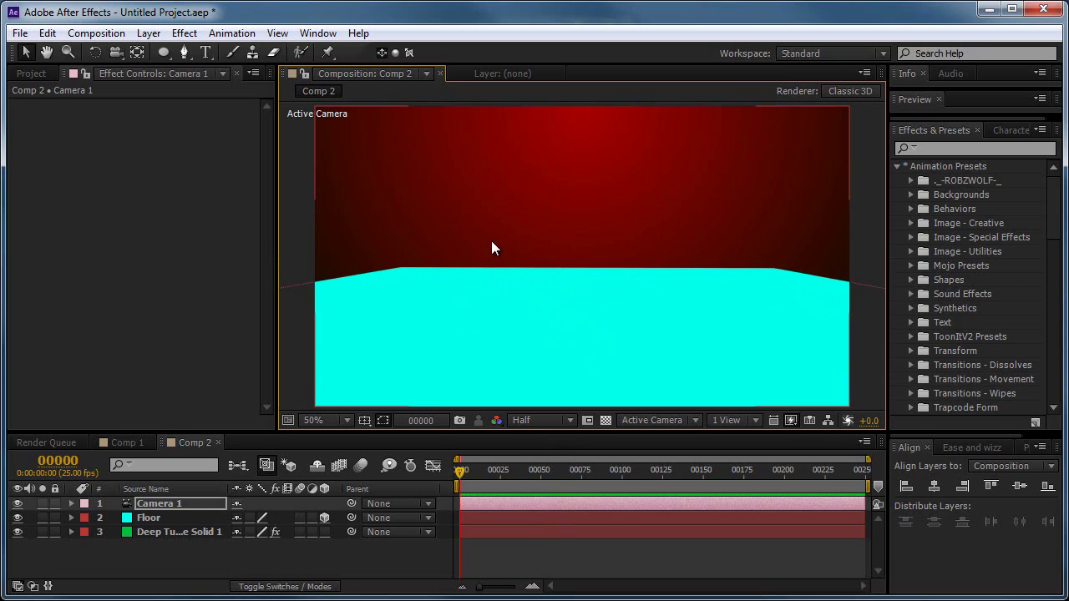
Drag the RW Layer Edge Feather preset from ._-ROBZWOLF-_ onto the Floor layer
click(910, 180)
click(925, 196)
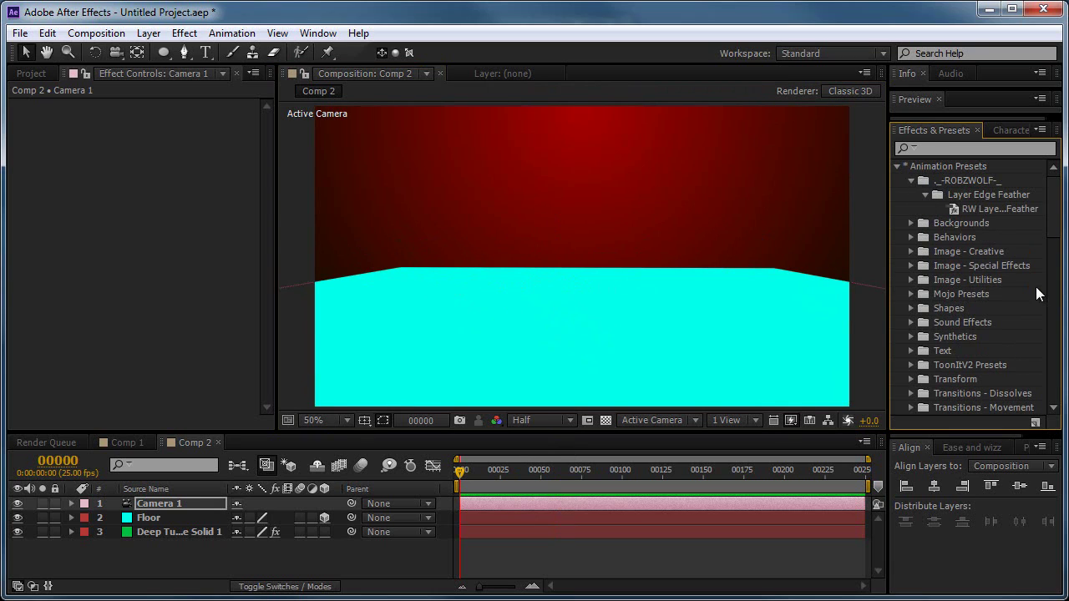
click(989, 210)
drag(987, 209, 140, 524)
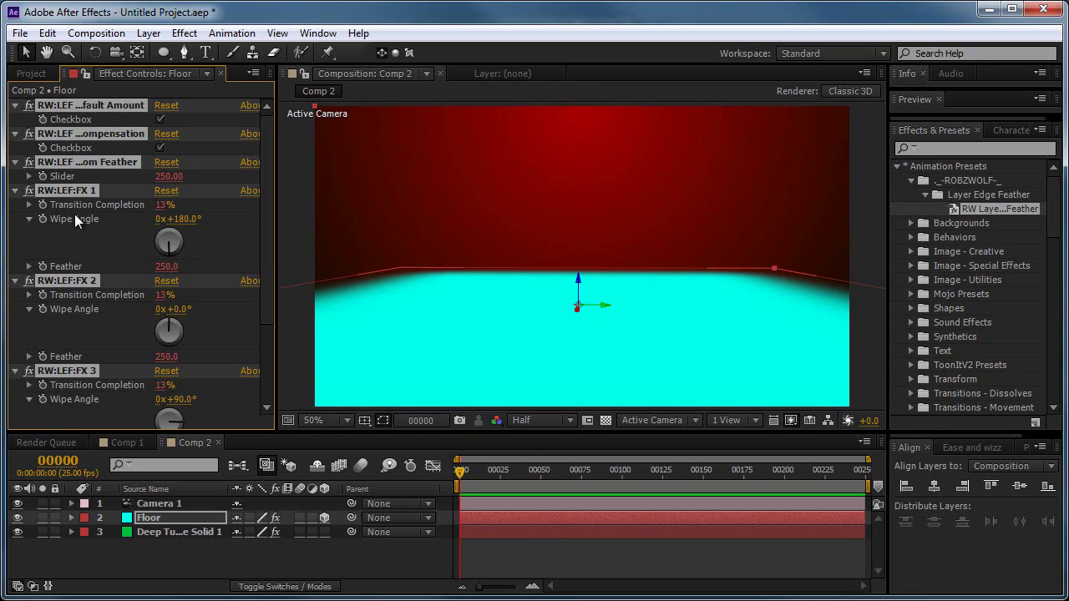
Collapse the RW:LEF effects, widen the Effect Controls panel, and twirl FX 4 open and closed
ctrl+click(15, 105)
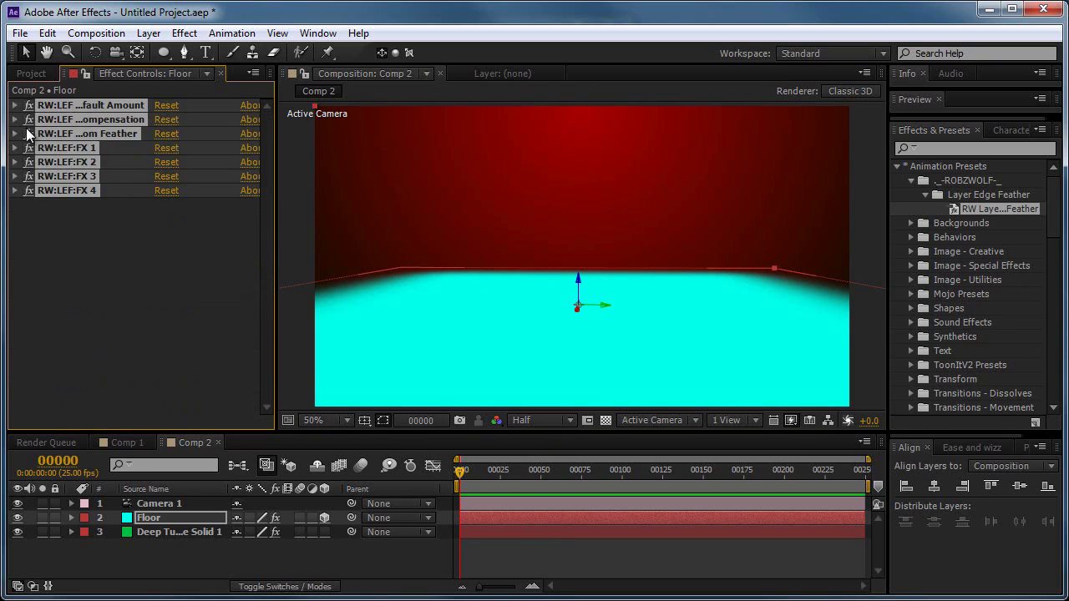
click(152, 221)
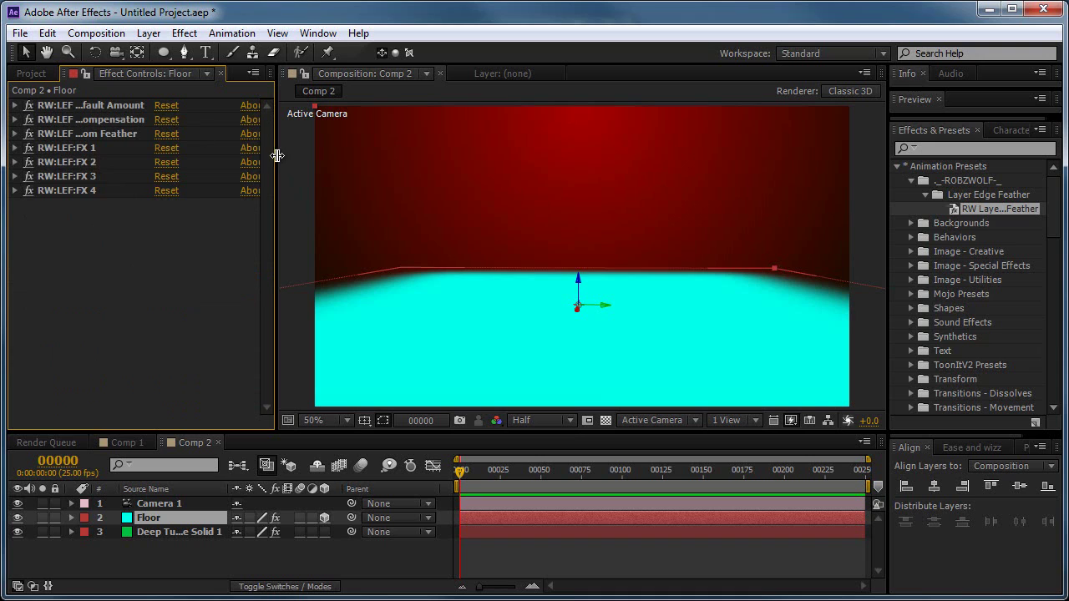
drag(277, 156, 311, 159)
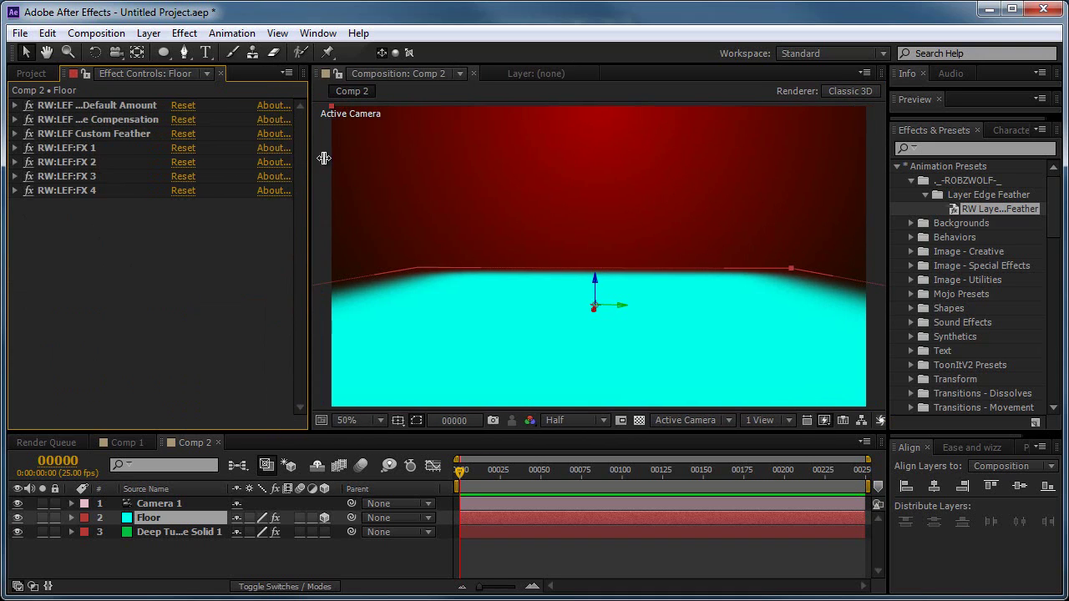
drag(323, 157, 343, 160)
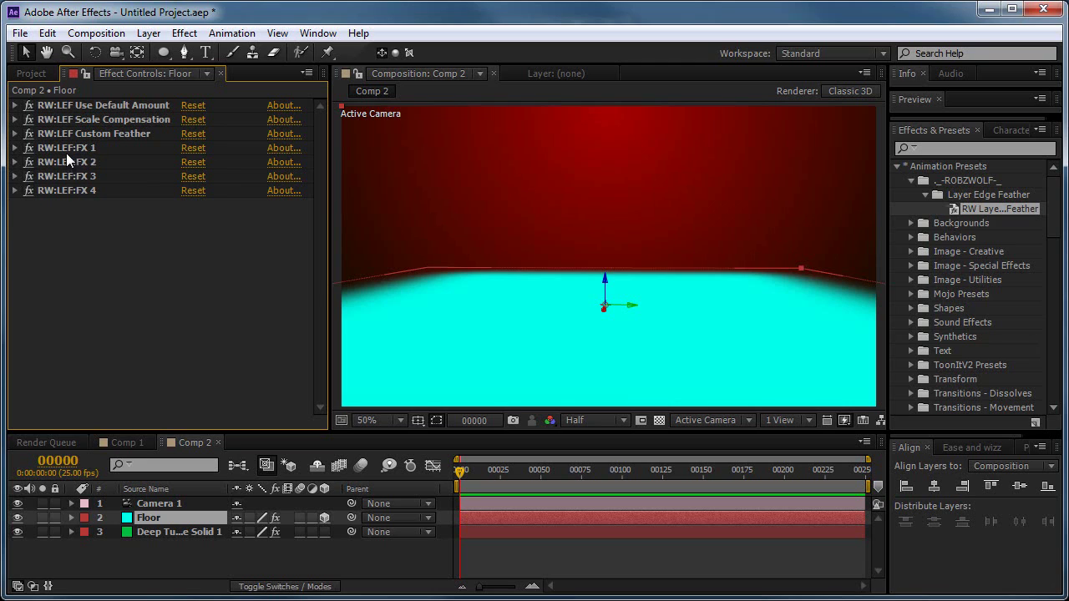
click(13, 191)
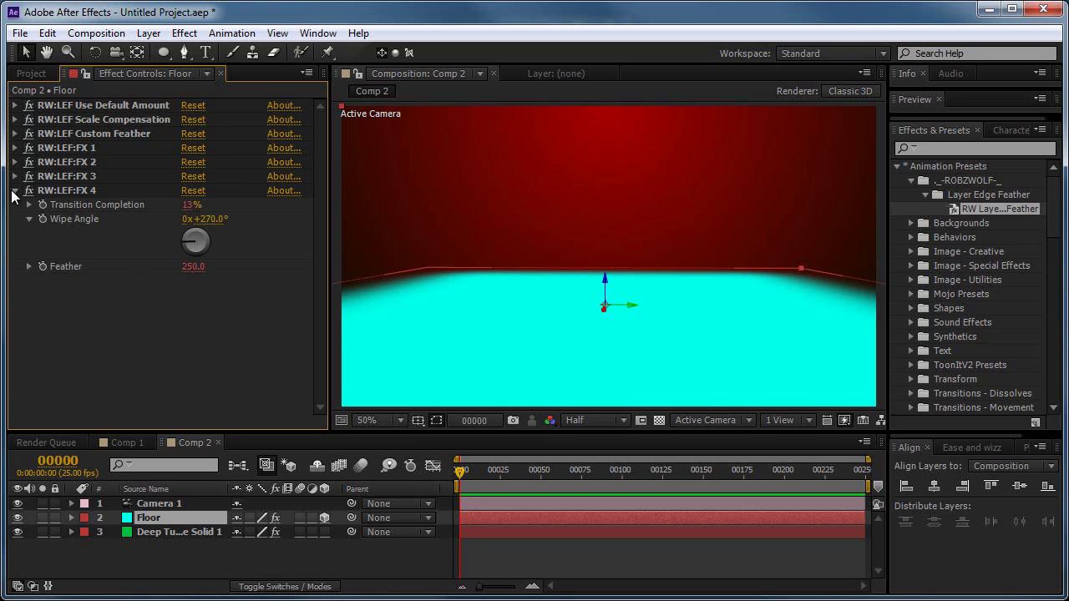
click(13, 191)
Reveal the Floor's expressions, maximize the timeline with `, and open the Custom Feather expression
click(179, 517)
key(e)
key(e)
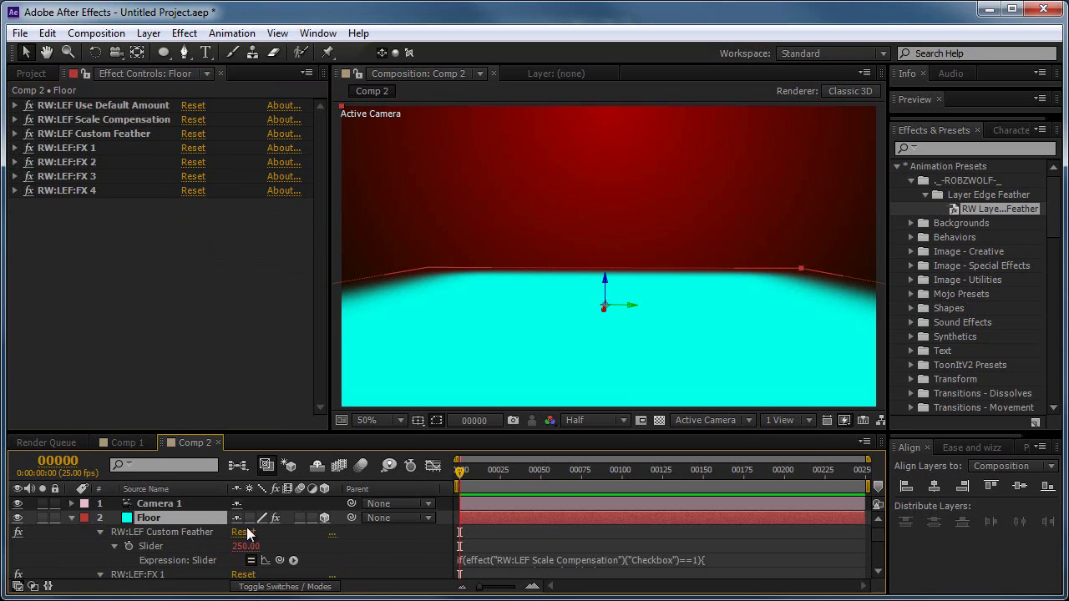
key(grave)
click(540, 197)
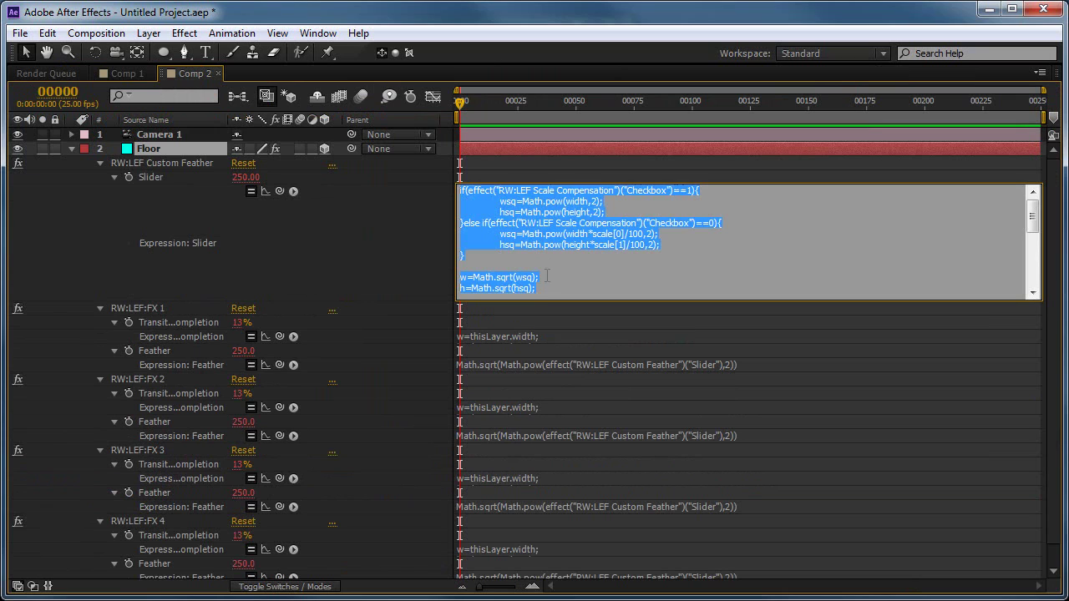
Enlarge the expression field to read all the code, then collapse the Floor and restore the layout
scroll(548, 284, down, 3)
click(549, 297)
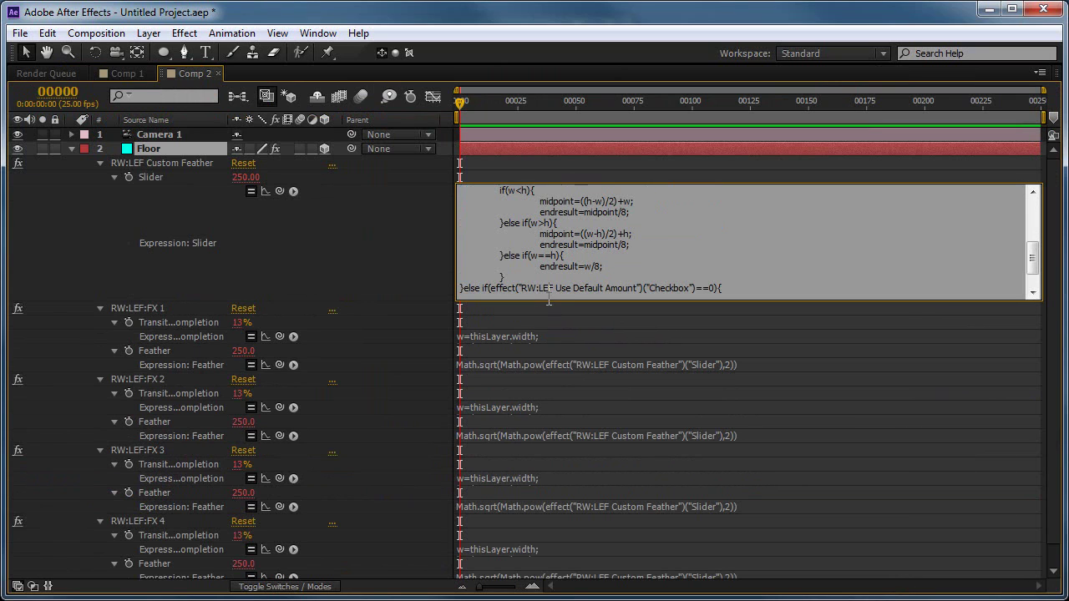
drag(548, 300, 551, 493)
click(185, 299)
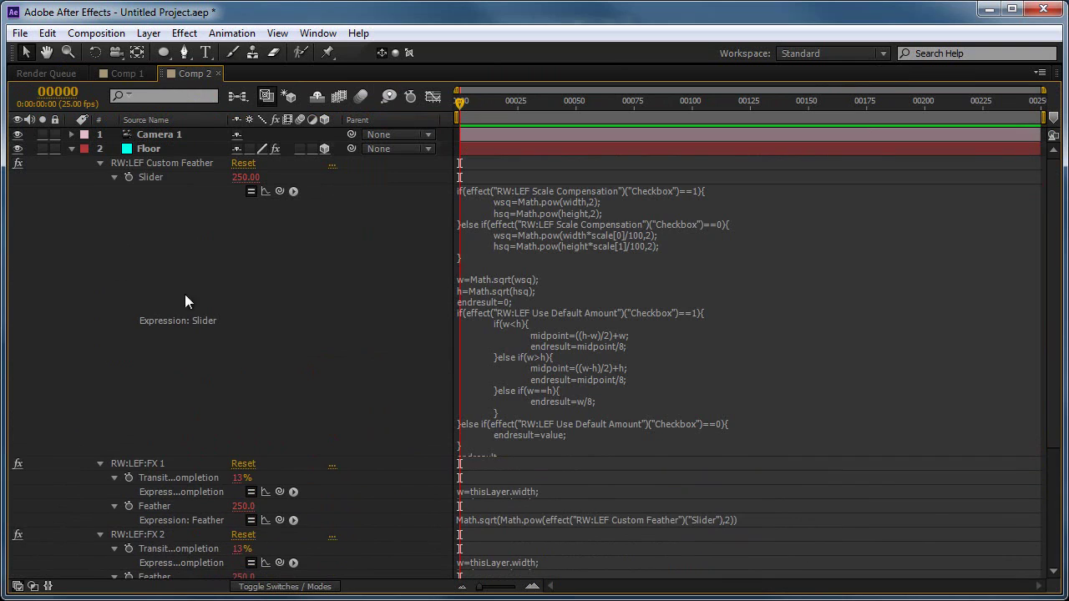
click(71, 148)
key(grave)
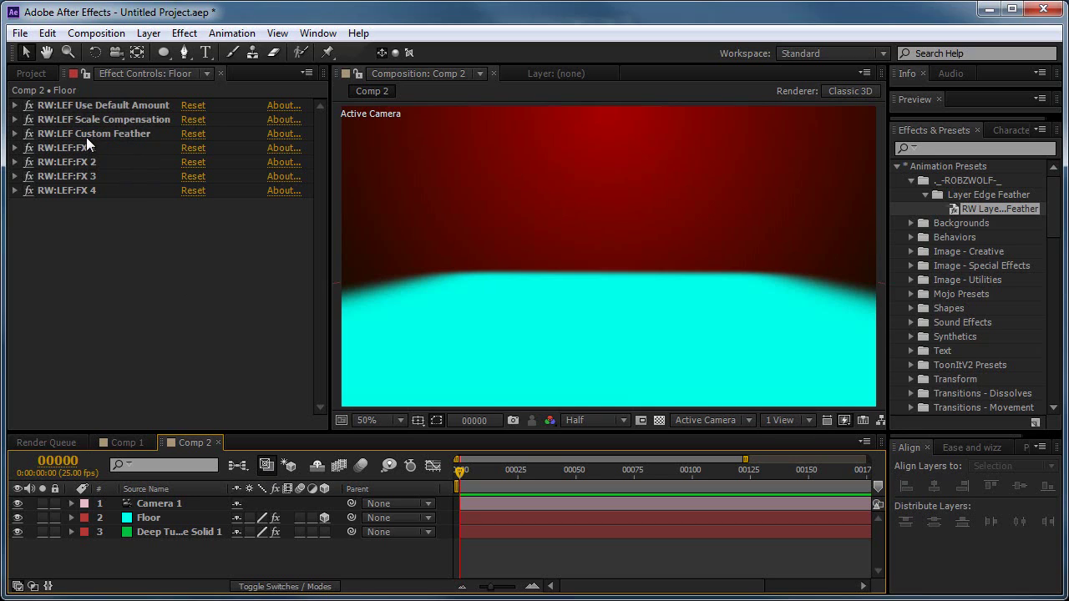
Check Use Default Amount and Custom Feather at 250.00, then open and cancel the Floor's Solid Settings
click(14, 105)
click(14, 148)
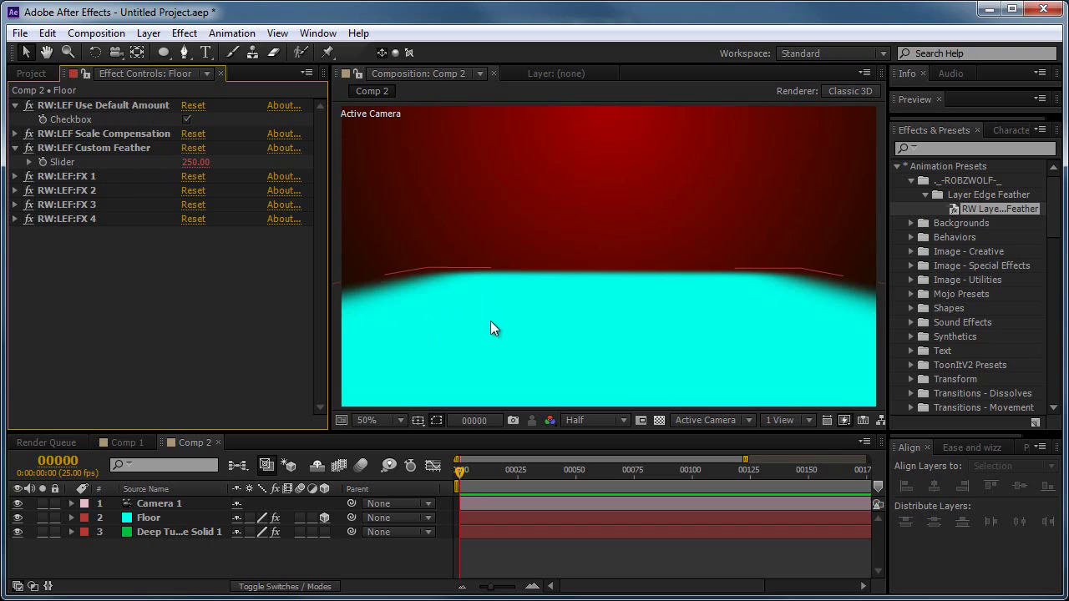
click(177, 518)
key(ctrl+shift+y)
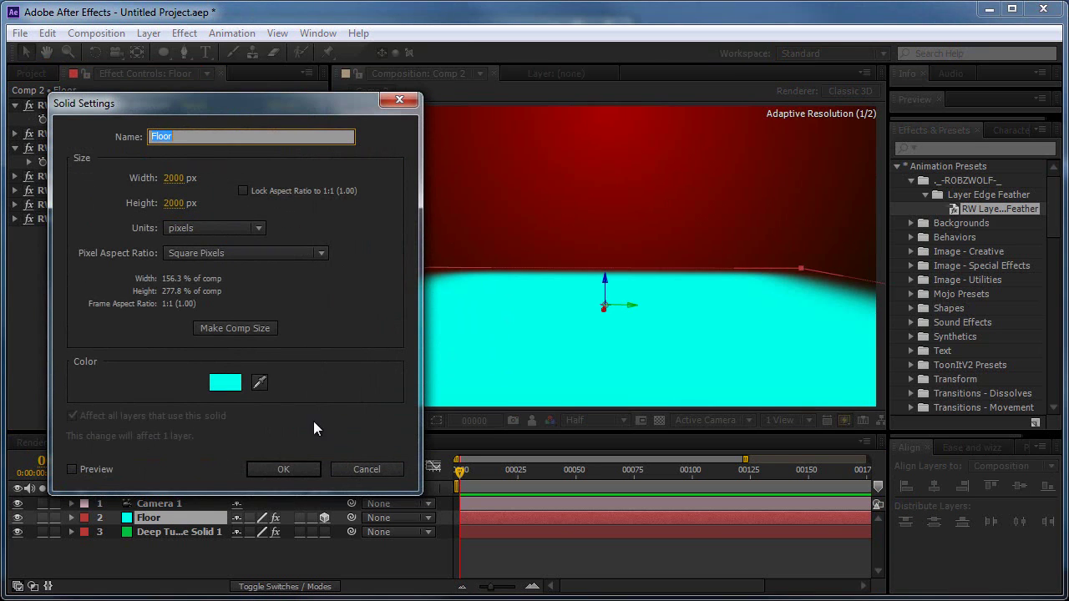
click(352, 471)
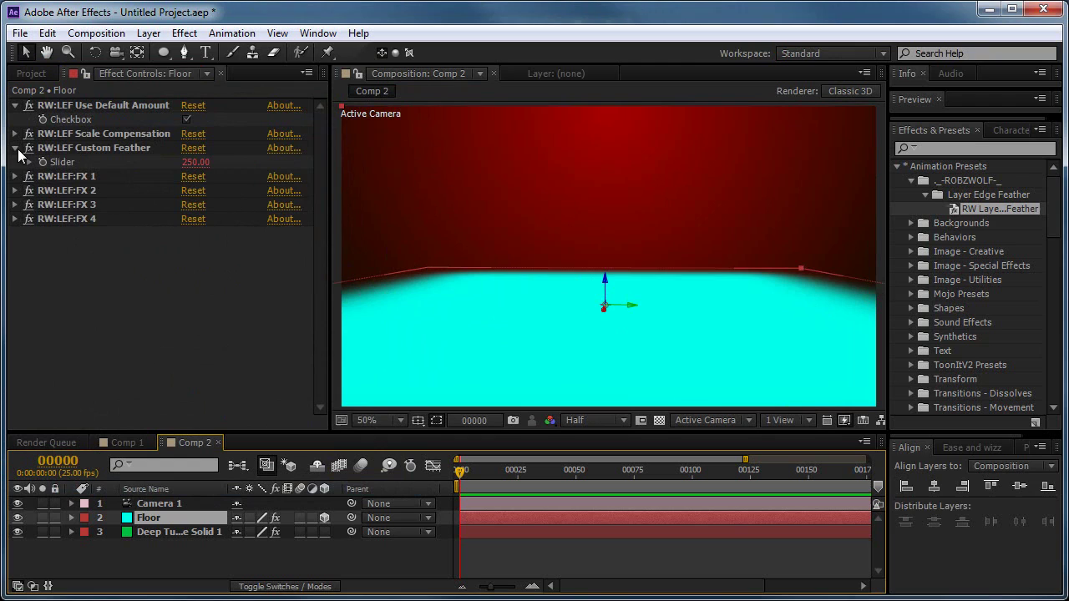
Untick Use Default Amount, set the Floor's Custom Feather to 364, and orbit to view it
click(186, 119)
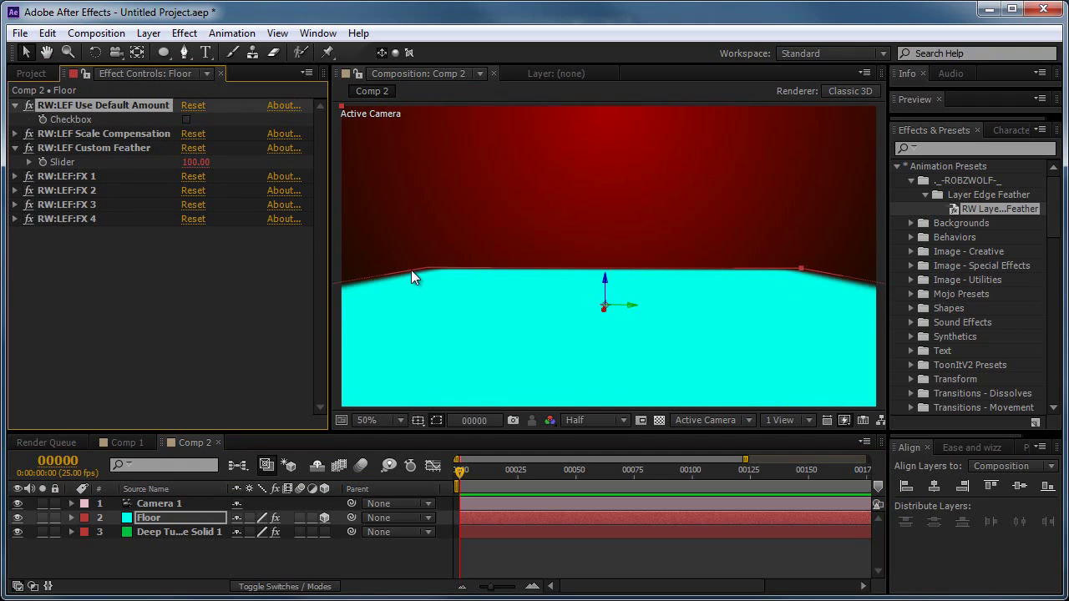
drag(201, 162, 489, 173)
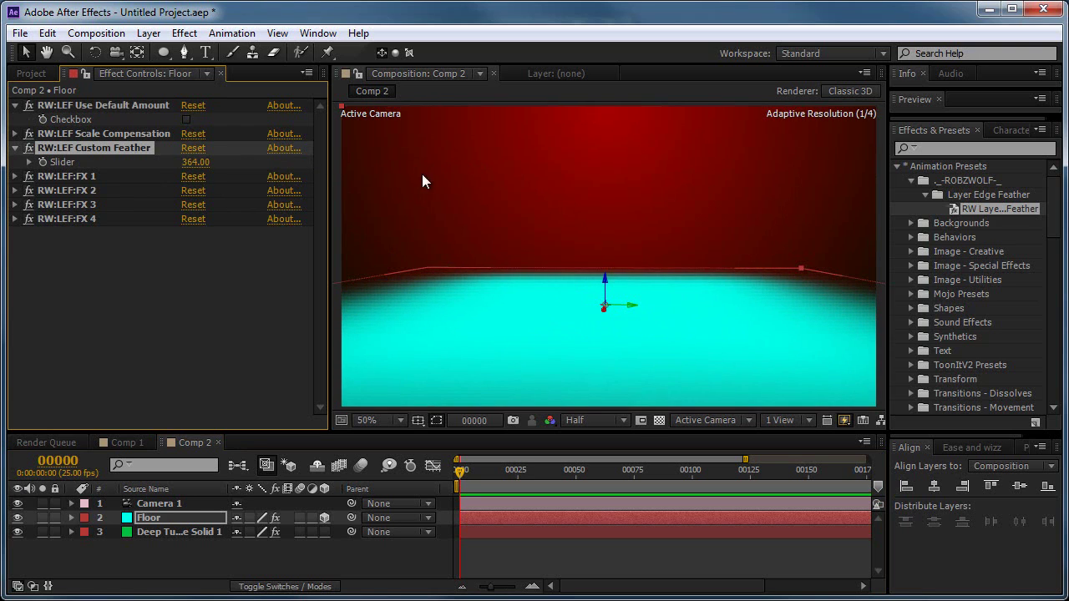
key(c)
drag(677, 306, 561, 252)
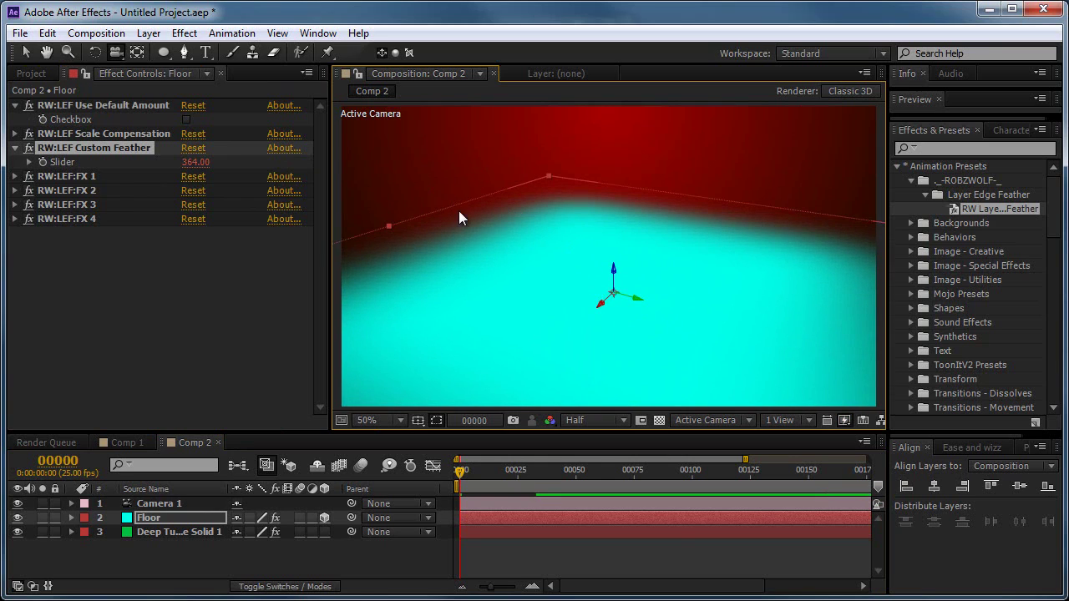
key(v)
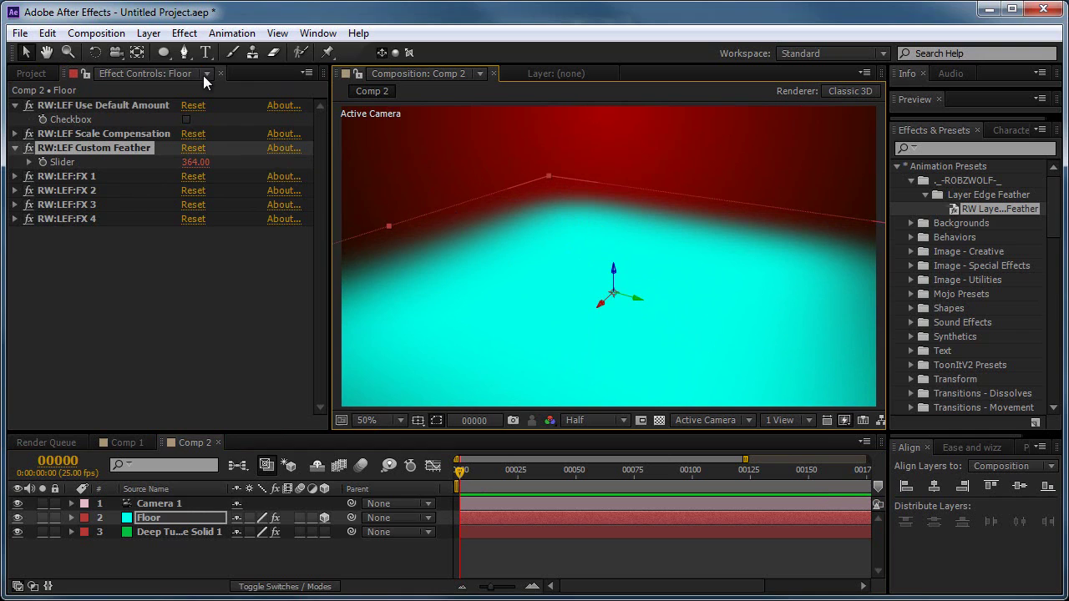
Recolour the Floor solid from cyan to pure yellow in Solid Settings
click(149, 32)
click(171, 66)
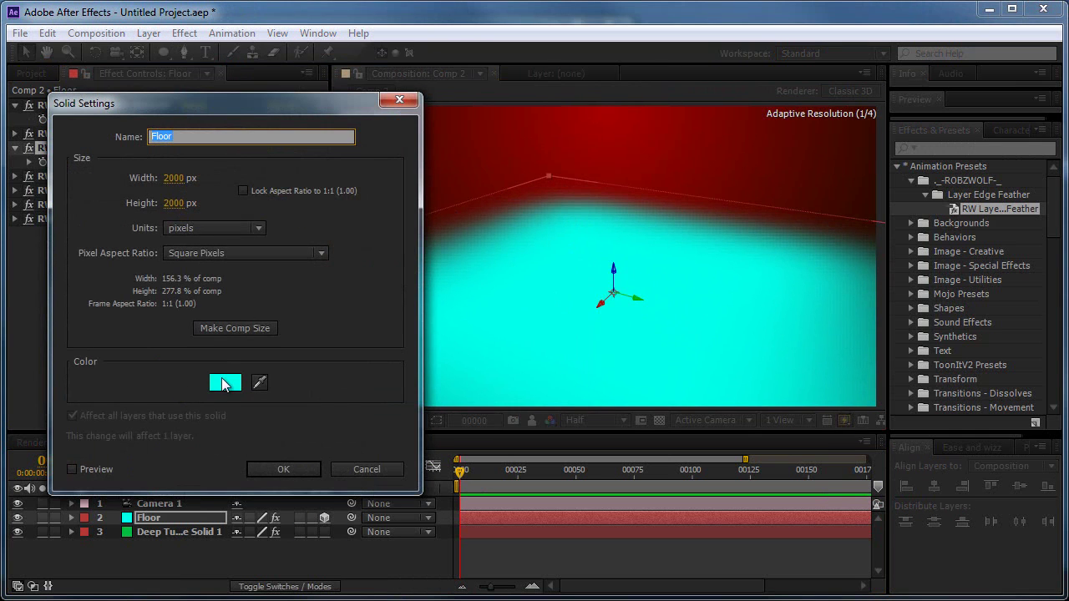
click(224, 383)
click(547, 390)
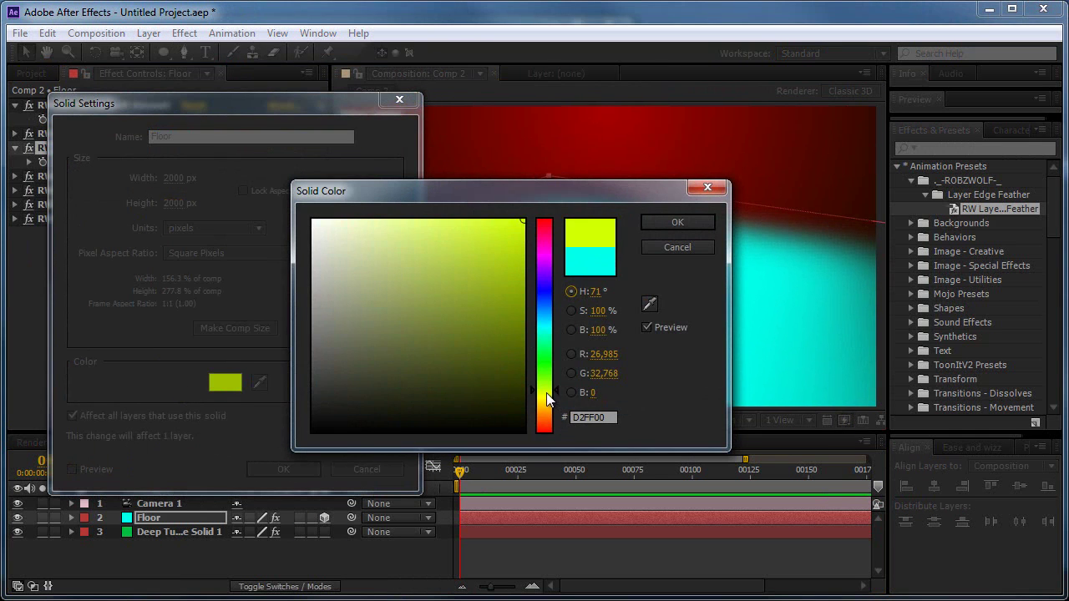
click(546, 397)
click(679, 223)
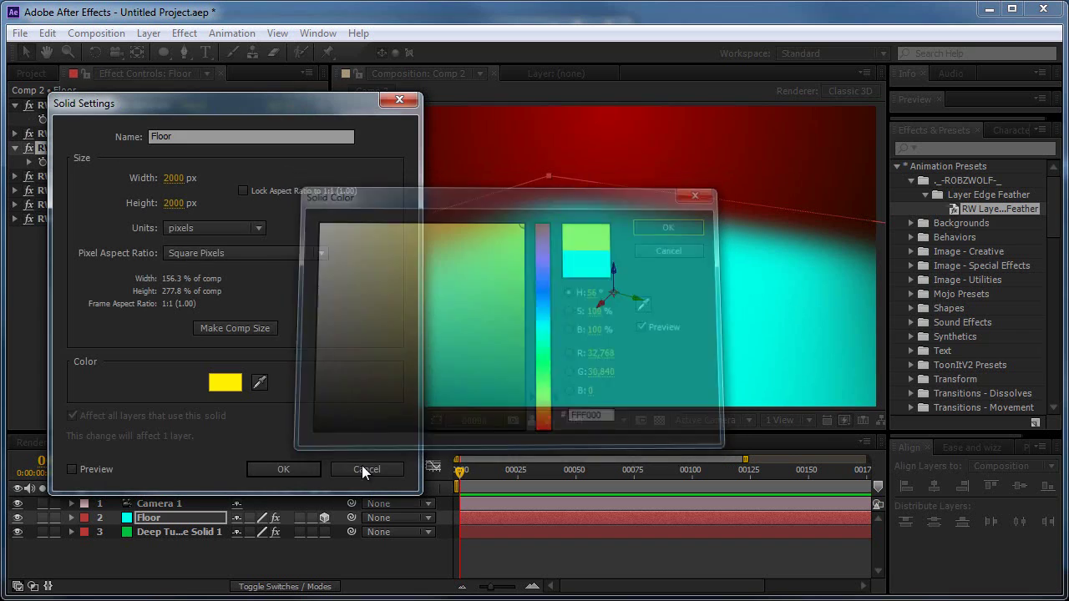
click(297, 471)
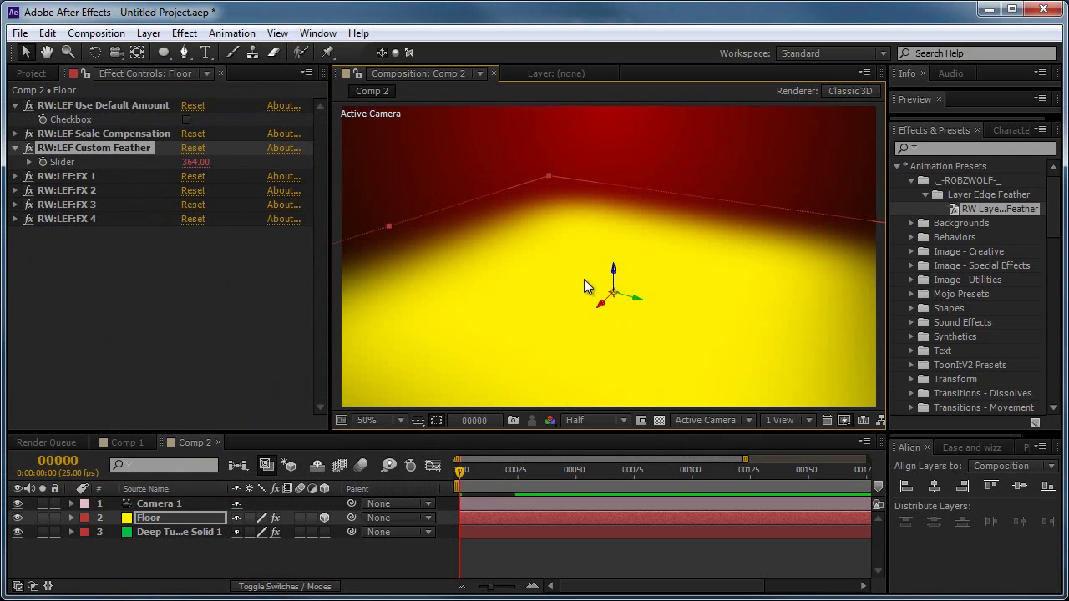
Tilt the view and turn the Floor's Use Default Amount feather back on
key(c)
drag(558, 328, 581, 307)
key(v)
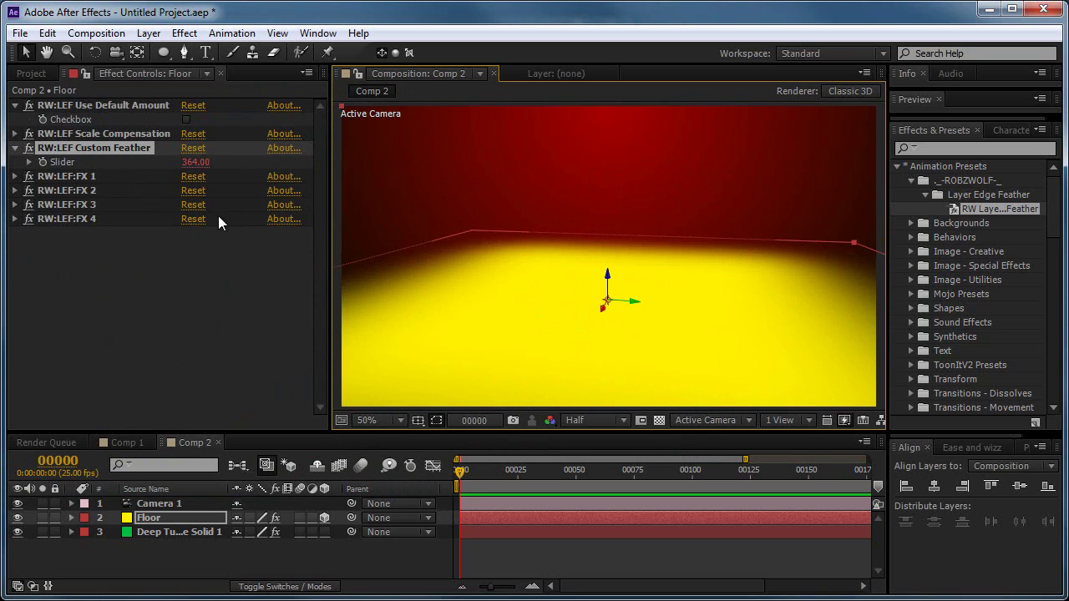
click(186, 120)
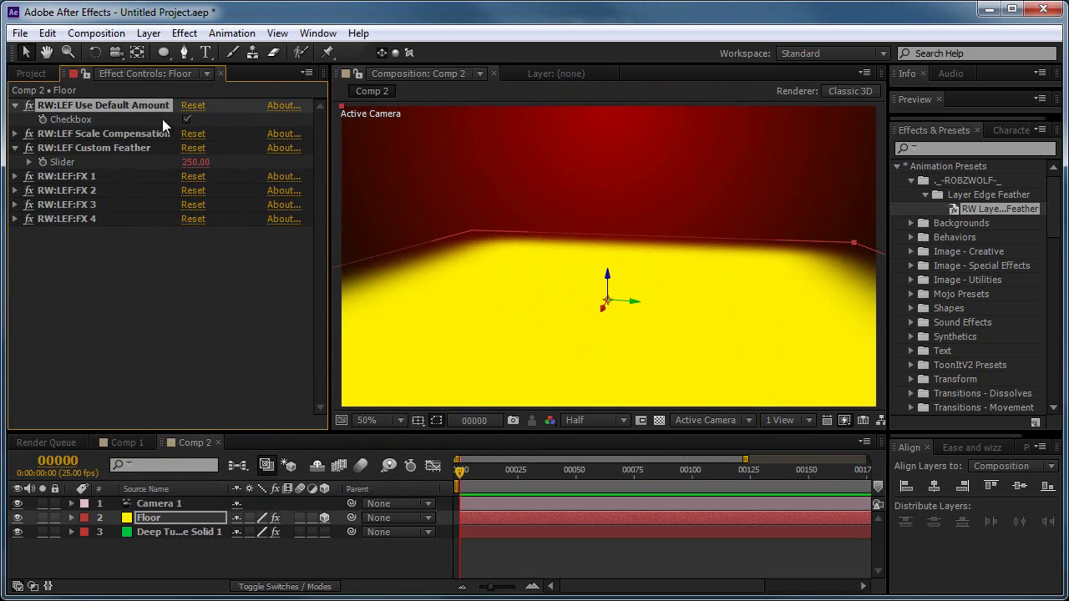
click(16, 148)
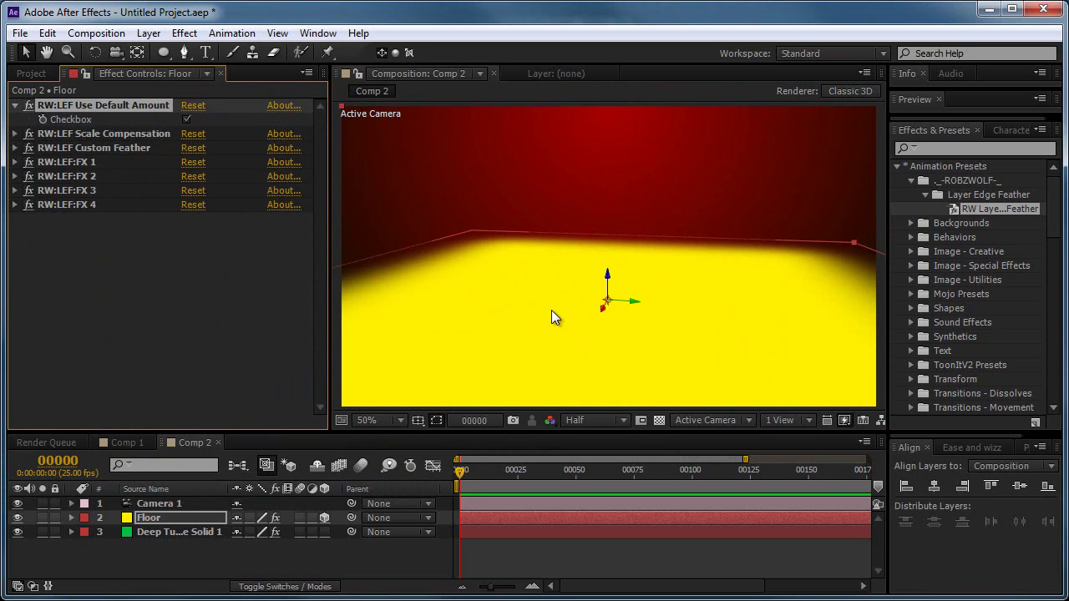
key(comma)
key(comma)
key(comma)
key(comma)
key(comma)
key(comma)
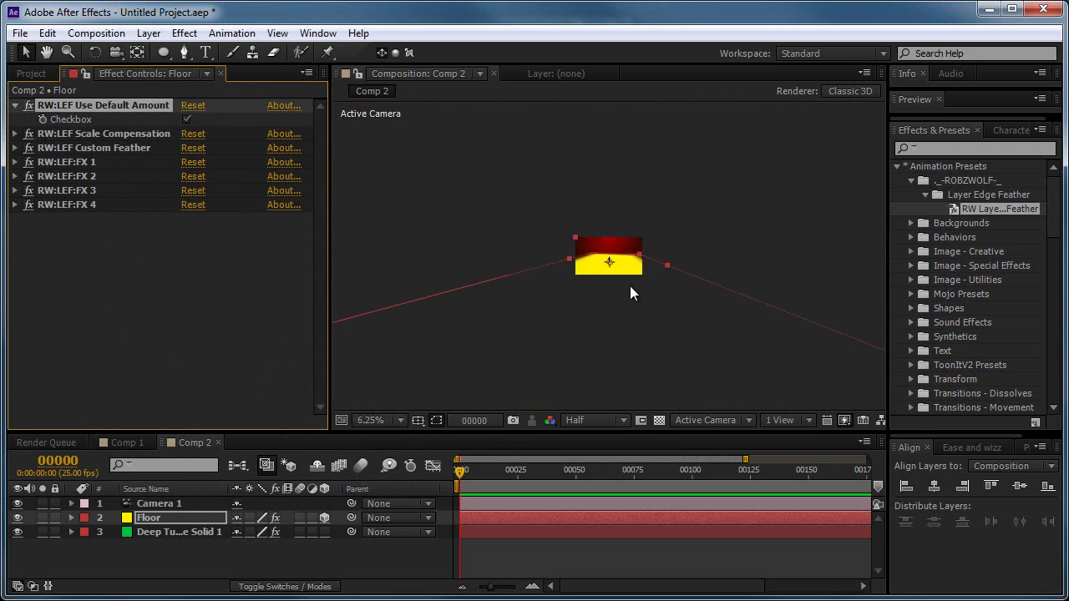
key(period)
key(period)
Resize the Floor solid to 1000 × 1000 px with Lock Aspect Ratio on
click(150, 35)
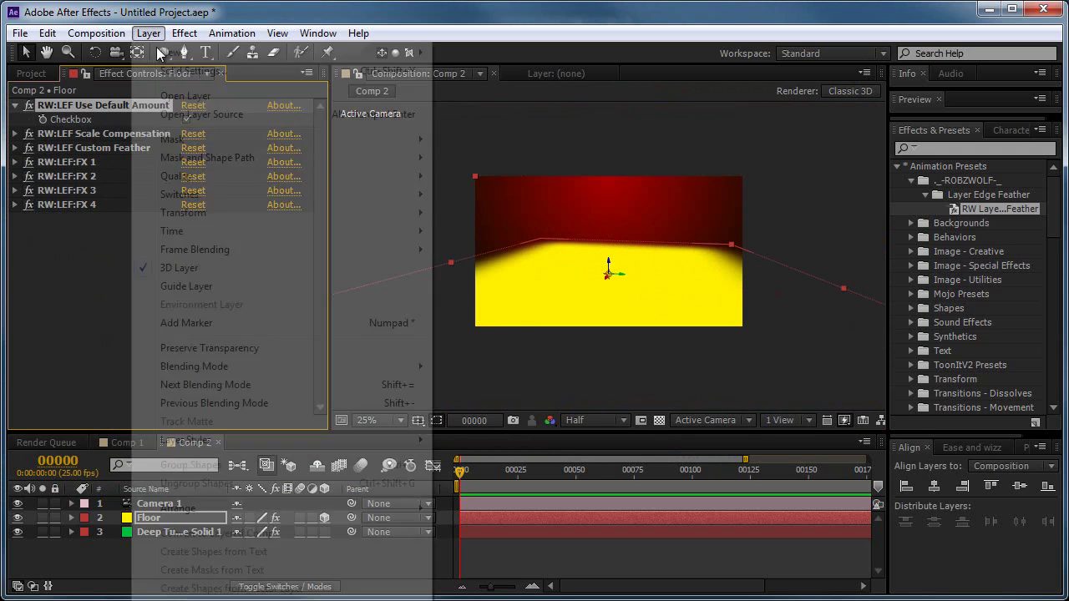
click(169, 73)
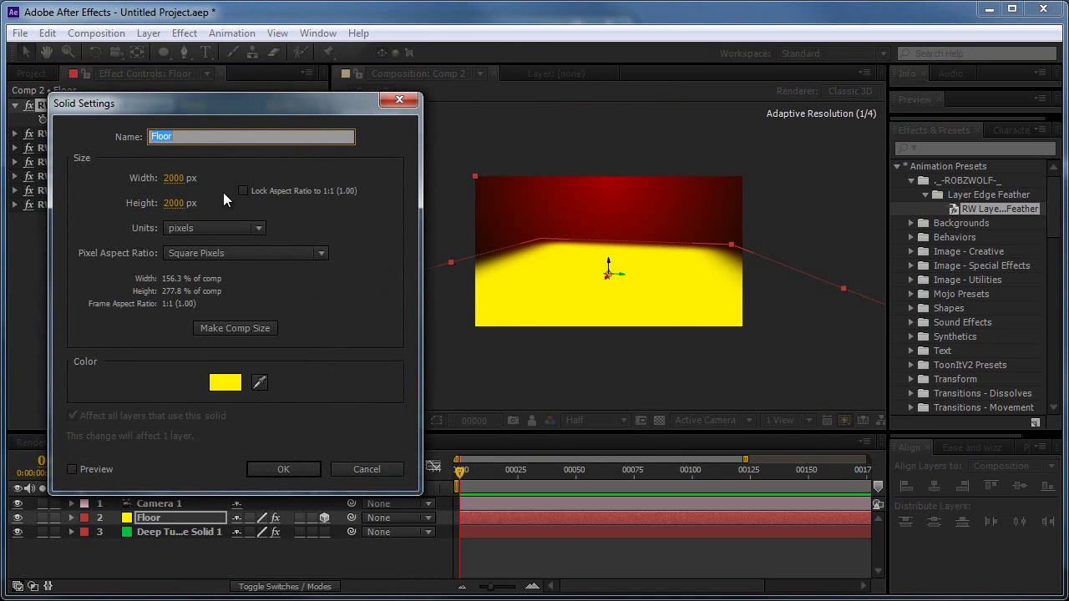
click(243, 191)
click(187, 180)
text(1)
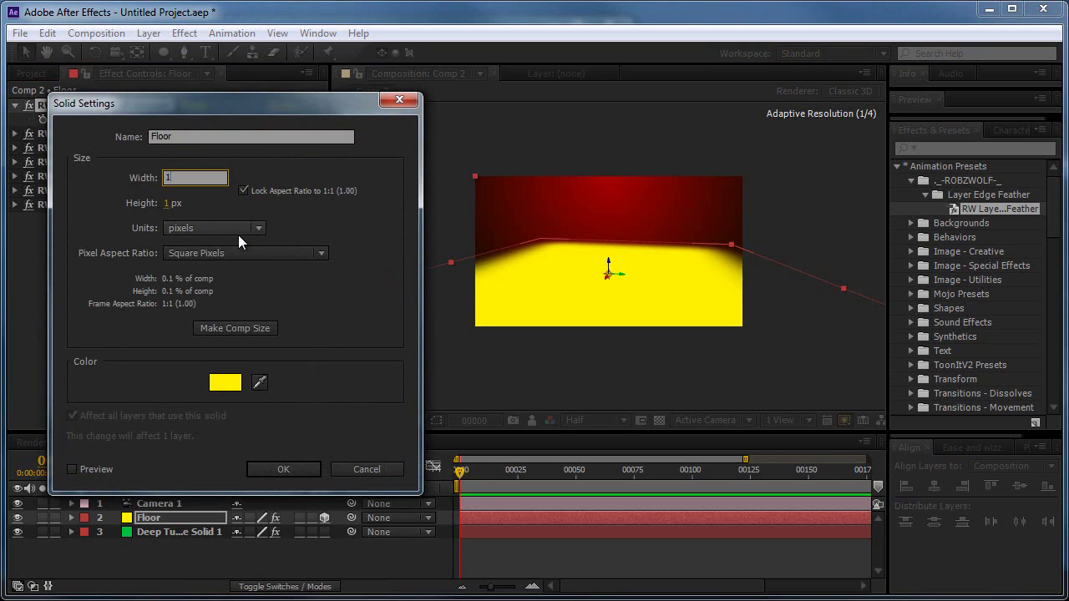
text(000)
click(284, 469)
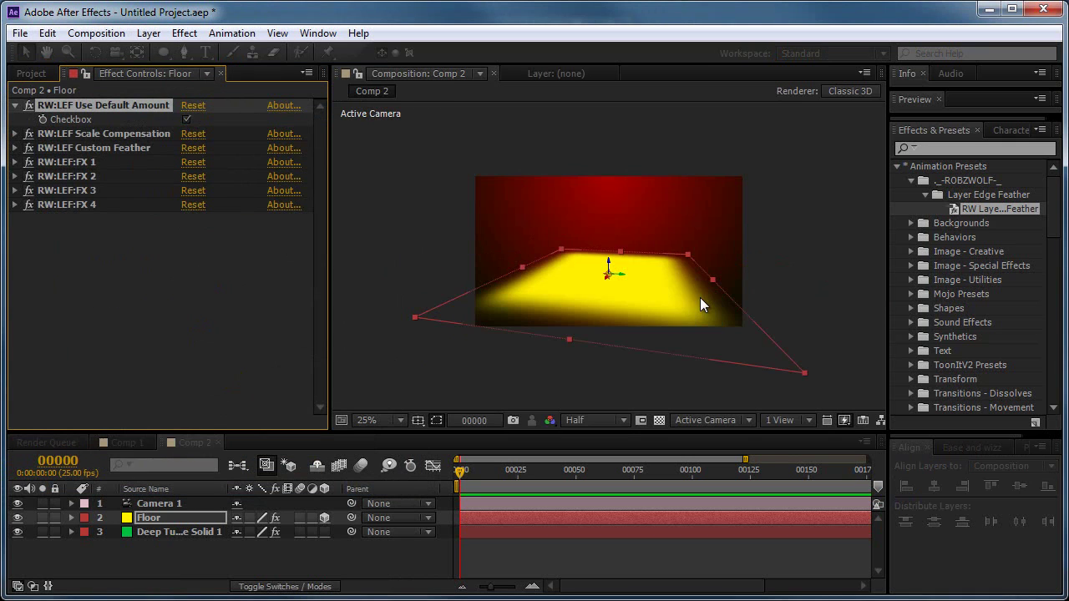
Zoom the viewer to 50% and expand the Scale Compensation options
key(period)
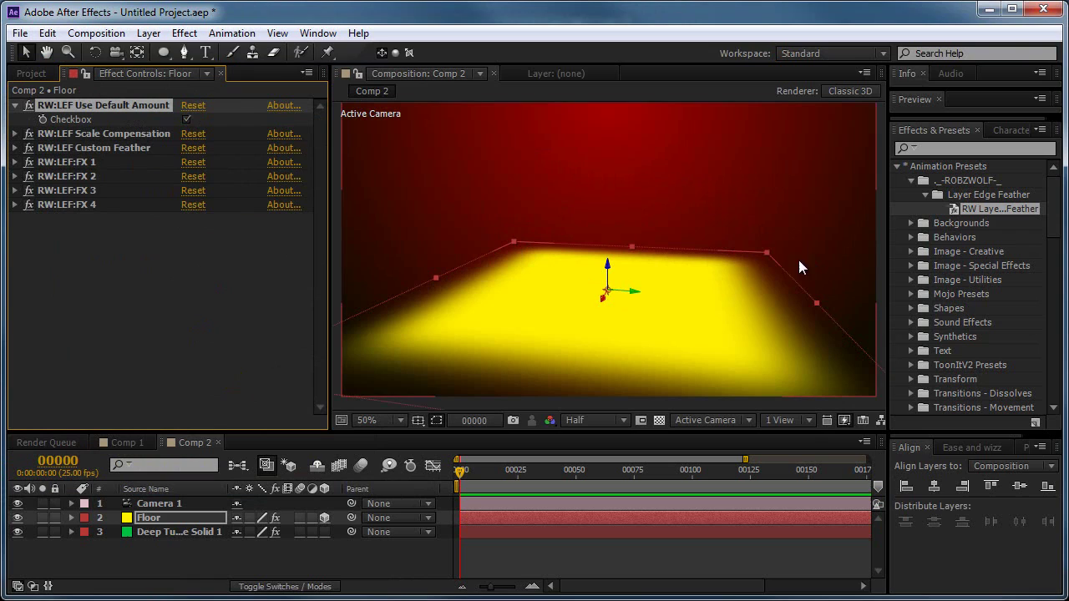
click(16, 105)
click(15, 119)
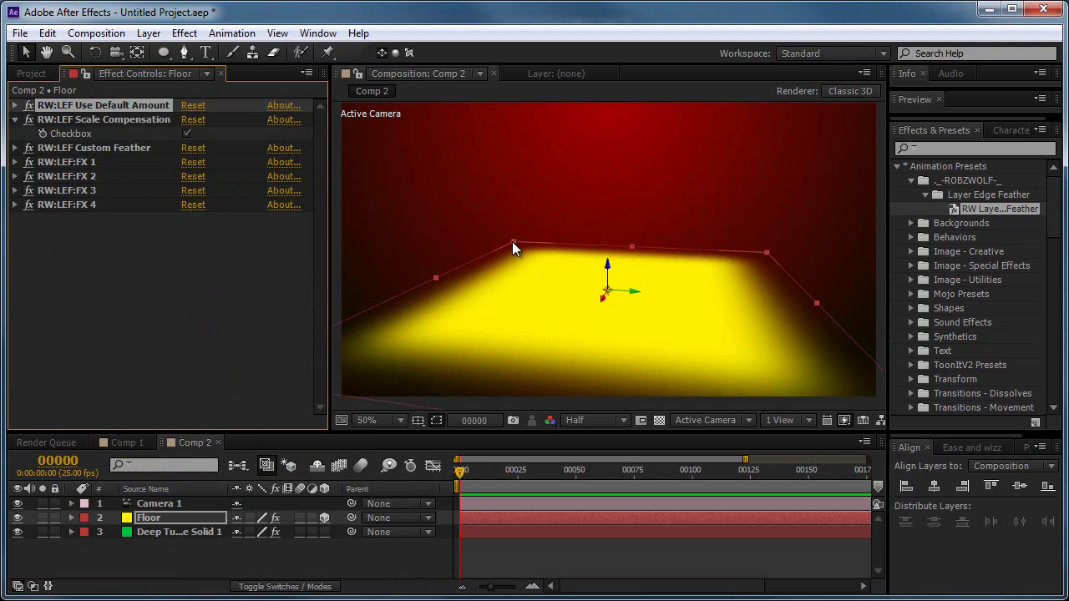
Scale the Floor plane up from its corner and untick Scale Compensation
drag(512, 242, 383, 250)
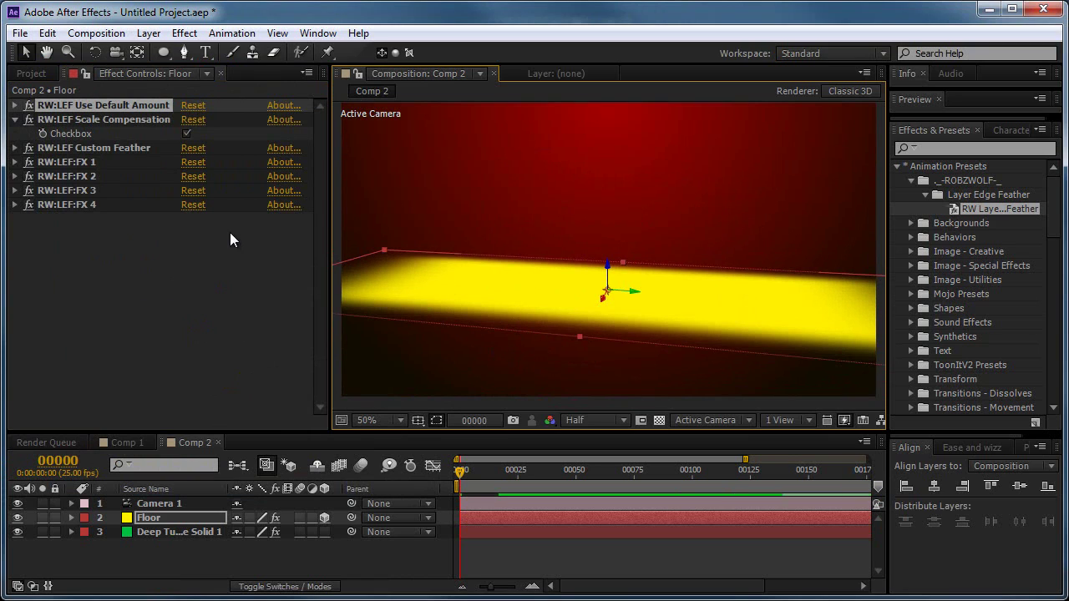
click(186, 133)
Resize the Floor from its bottom edge and top-left corner, re-enable Scale Compensation, and widen the left corner
click(186, 134)
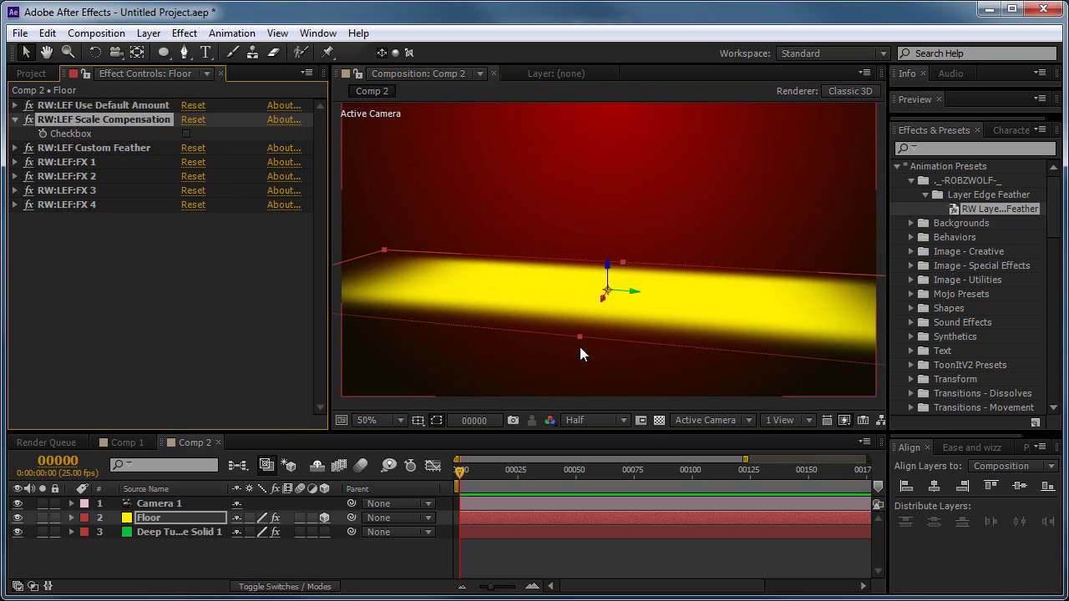
drag(577, 336, 518, 353)
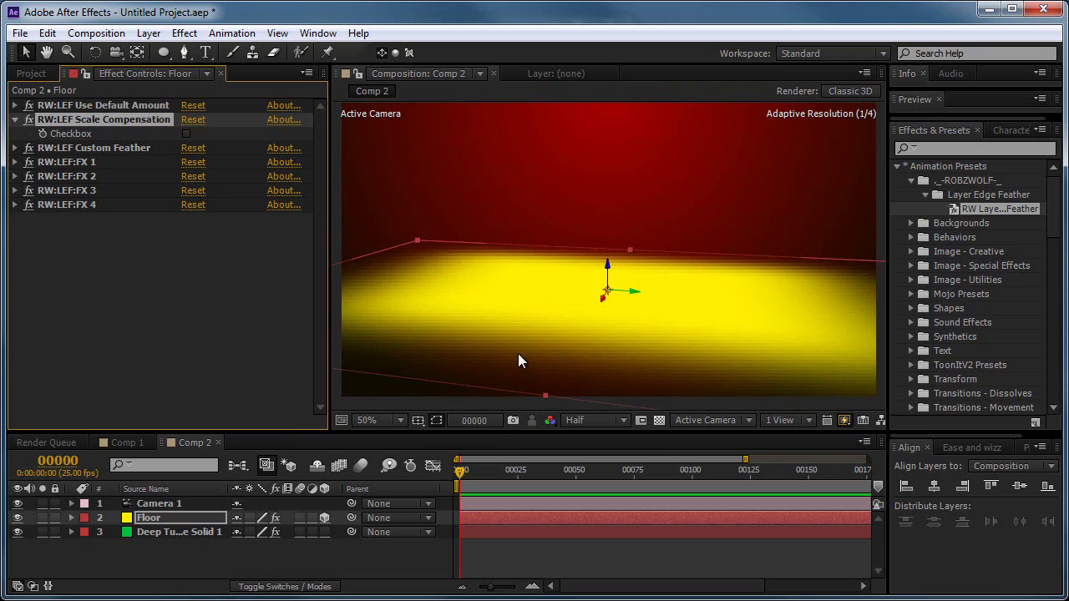
drag(413, 241, 504, 261)
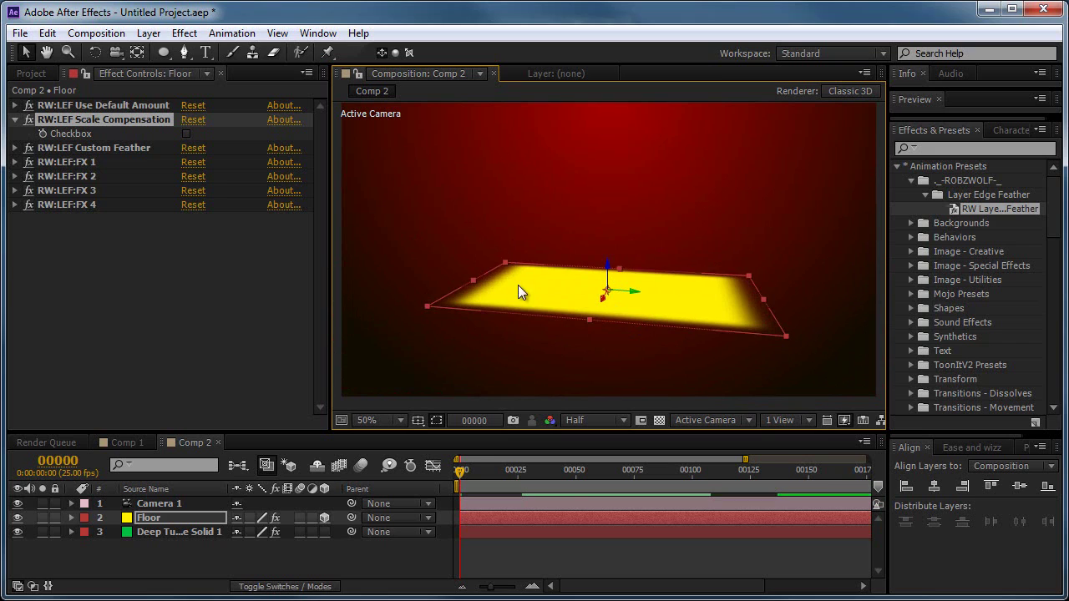
click(185, 133)
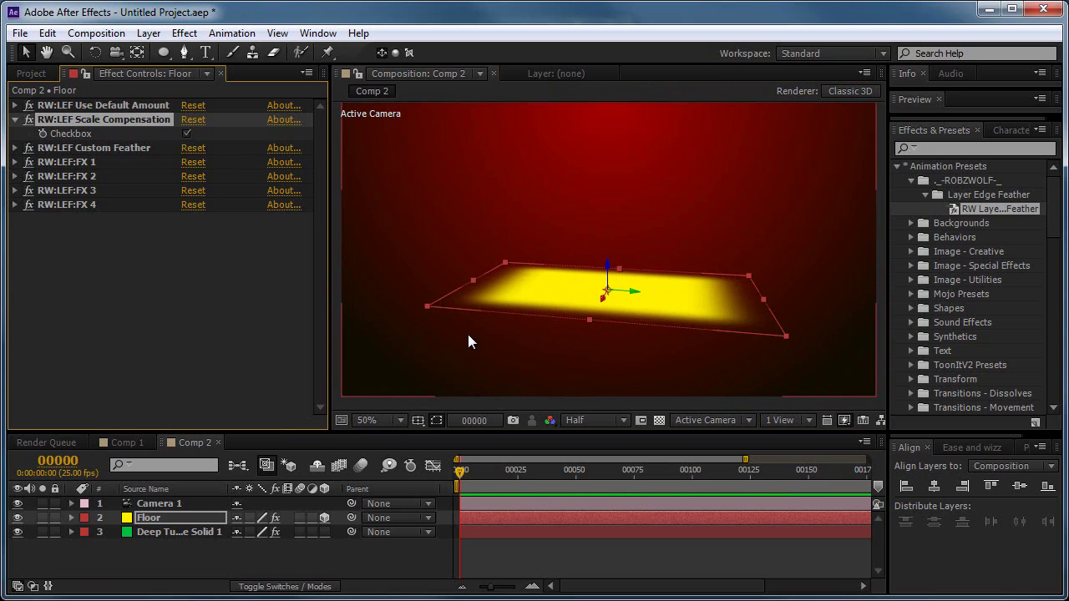
drag(427, 306, 363, 323)
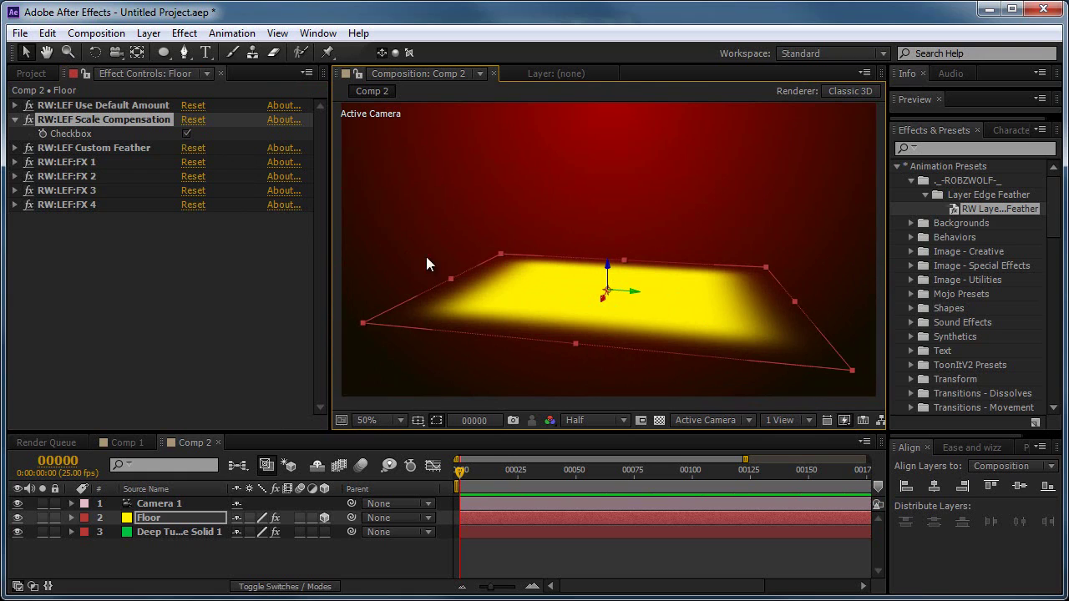
Select all the RW:LEF edge-feather effects on the Floor and delete them
click(16, 205)
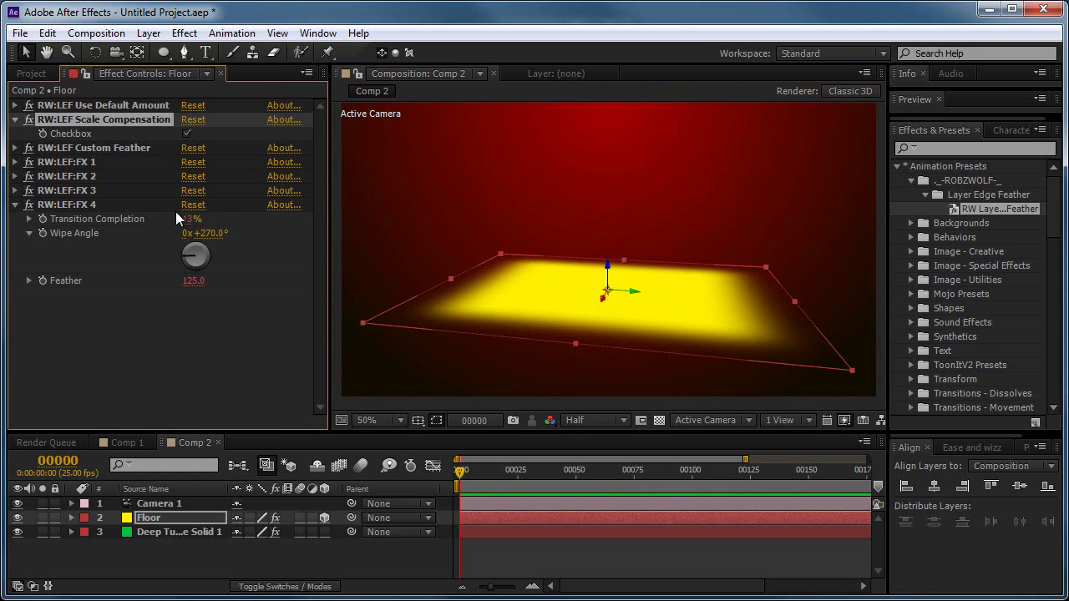
click(277, 205)
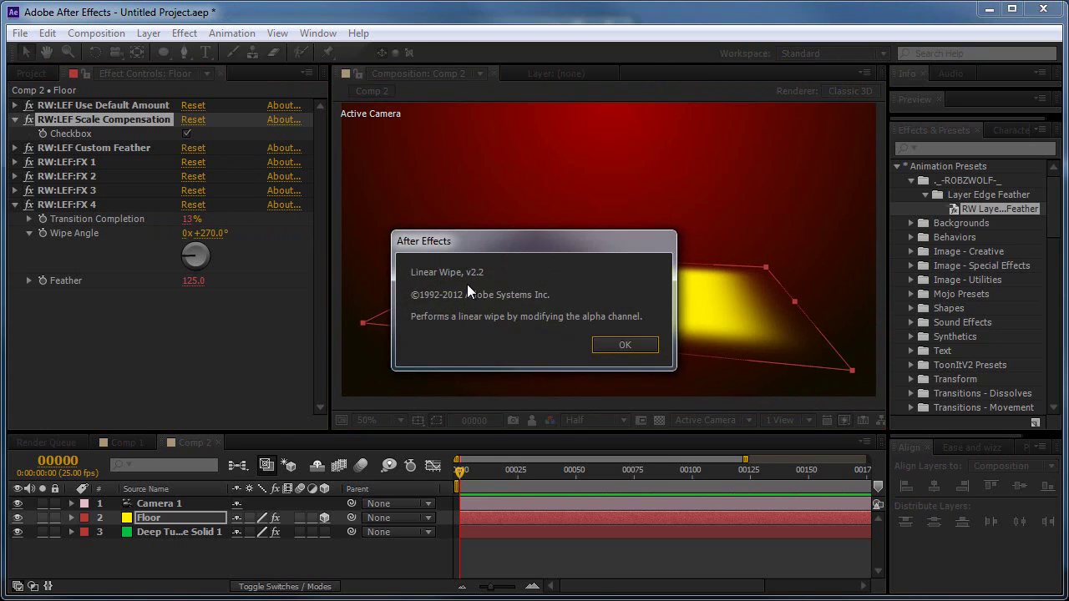
click(626, 345)
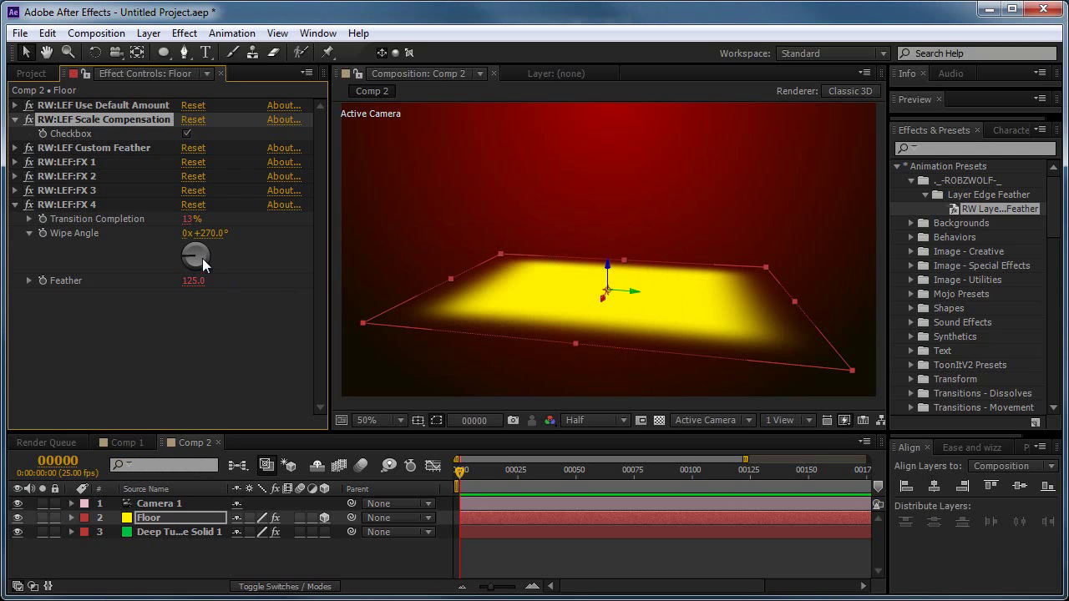
click(76, 204)
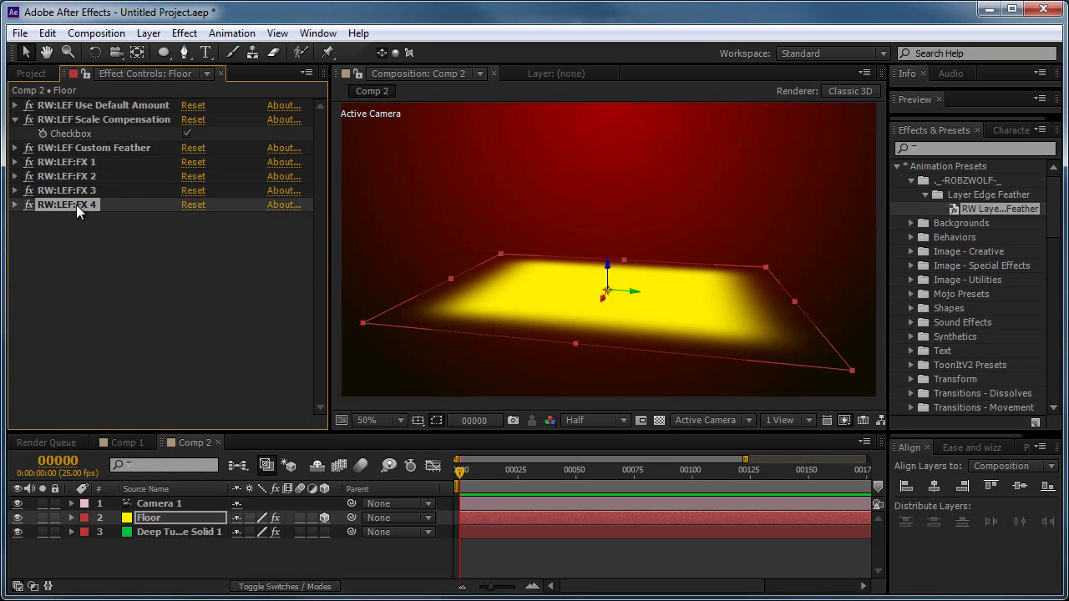
shift+click(89, 106)
key(Delete)
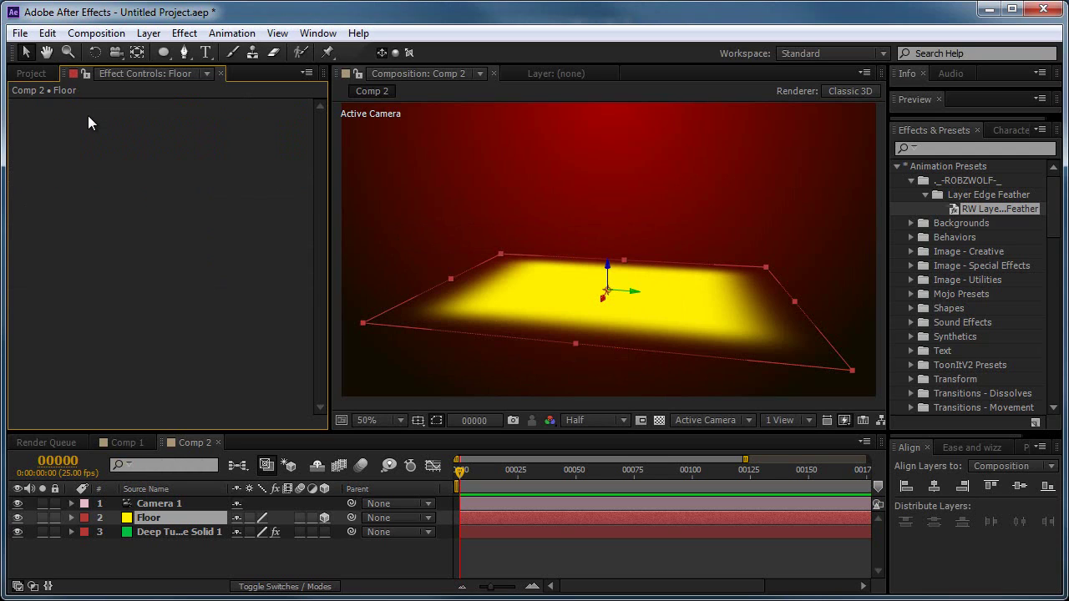
Add a rectangle mask covering the whole Floor layer
click(163, 54)
click(197, 55)
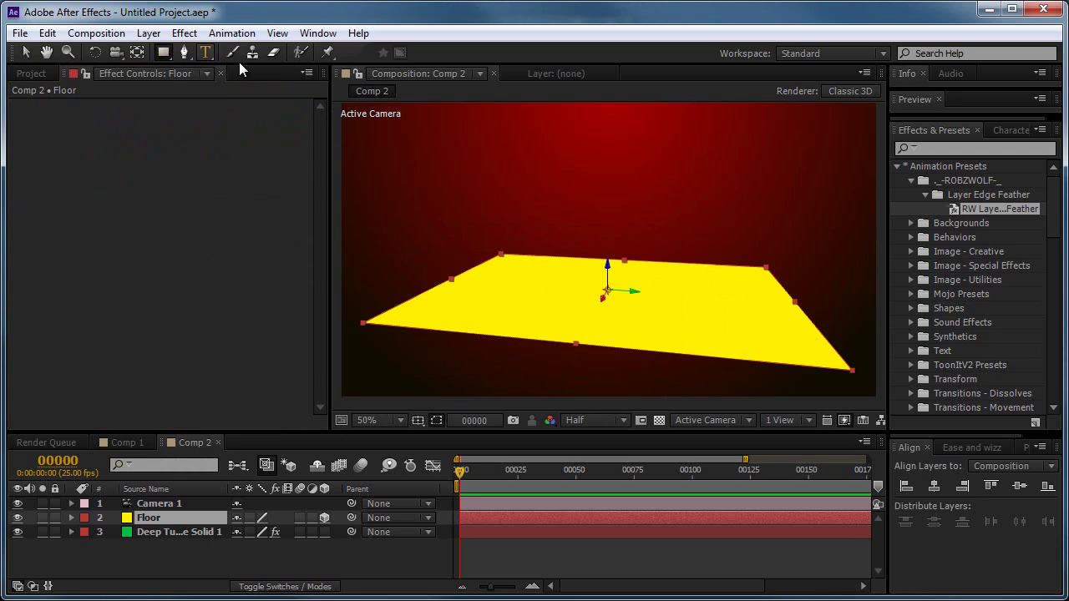
click(156, 516)
double_click(163, 52)
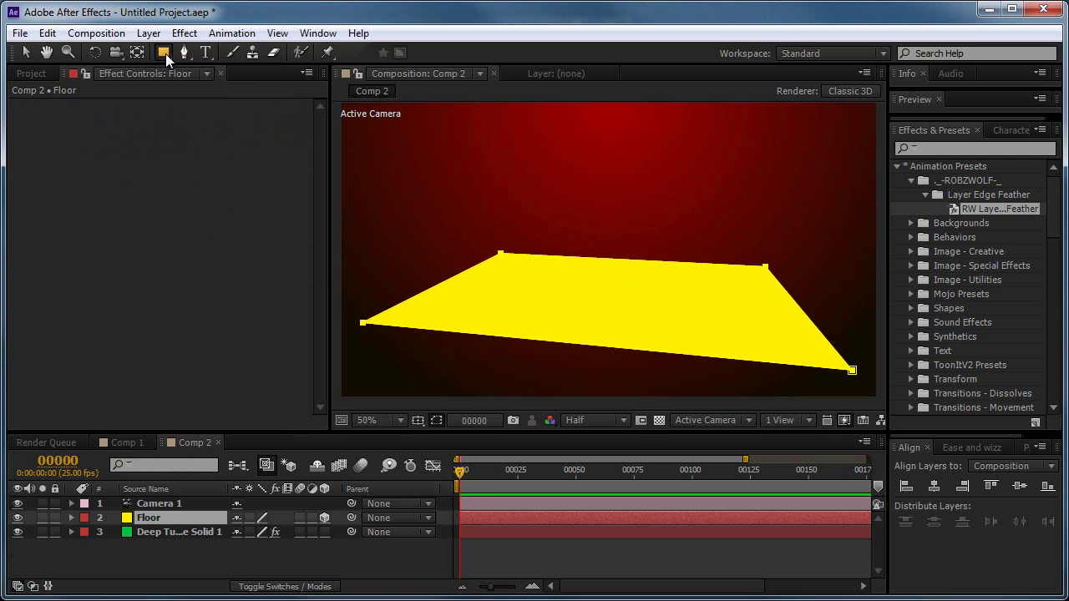
key(v)
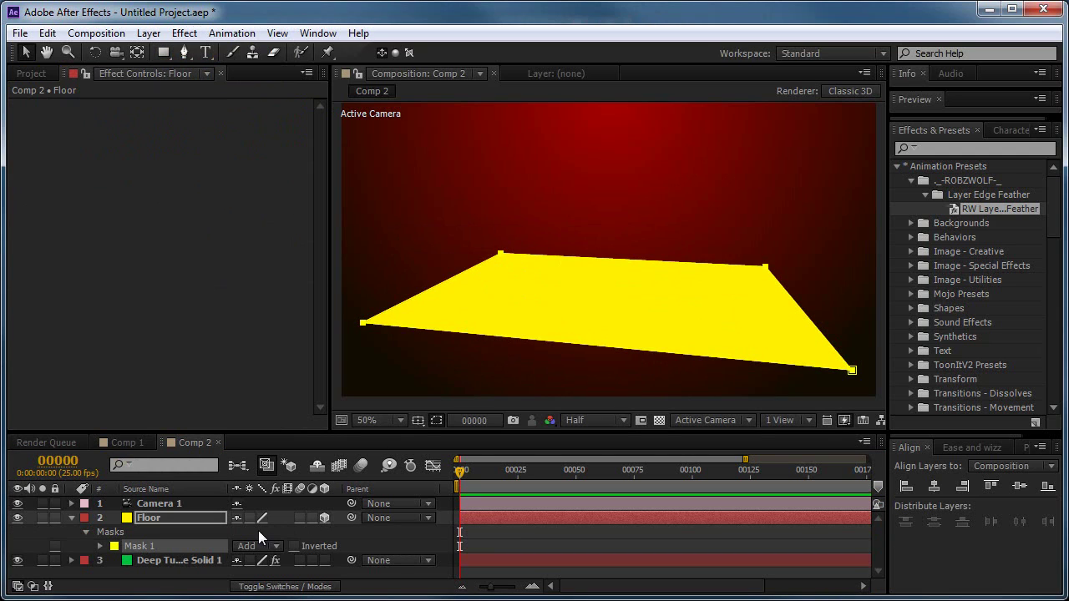
Set Mask 1's Mask Feather to 250 pixels
key(f)
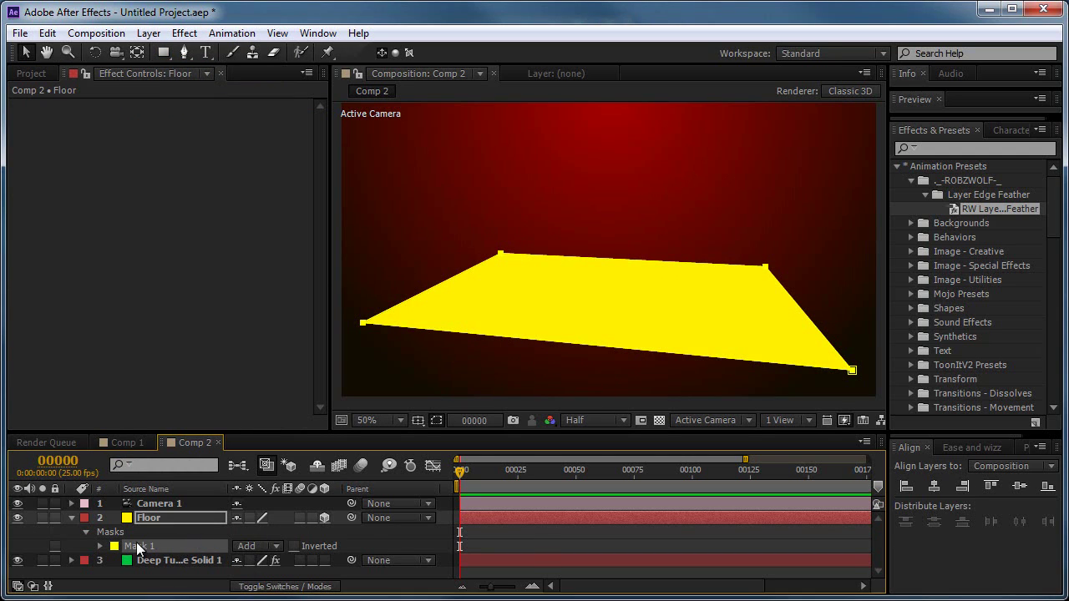
drag(255, 547, 304, 555)
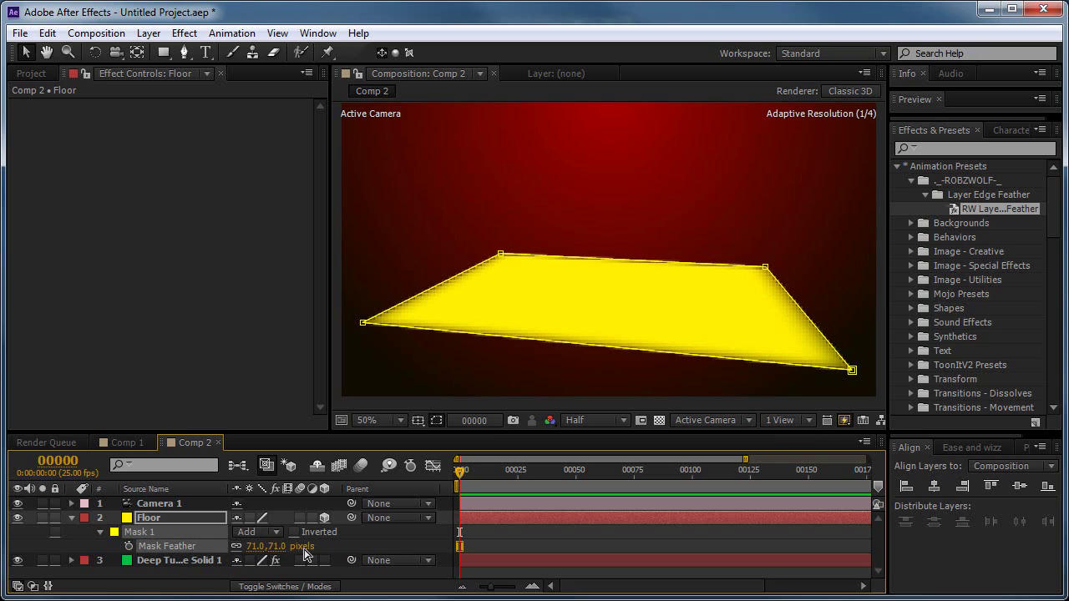
click(256, 547)
text(250)
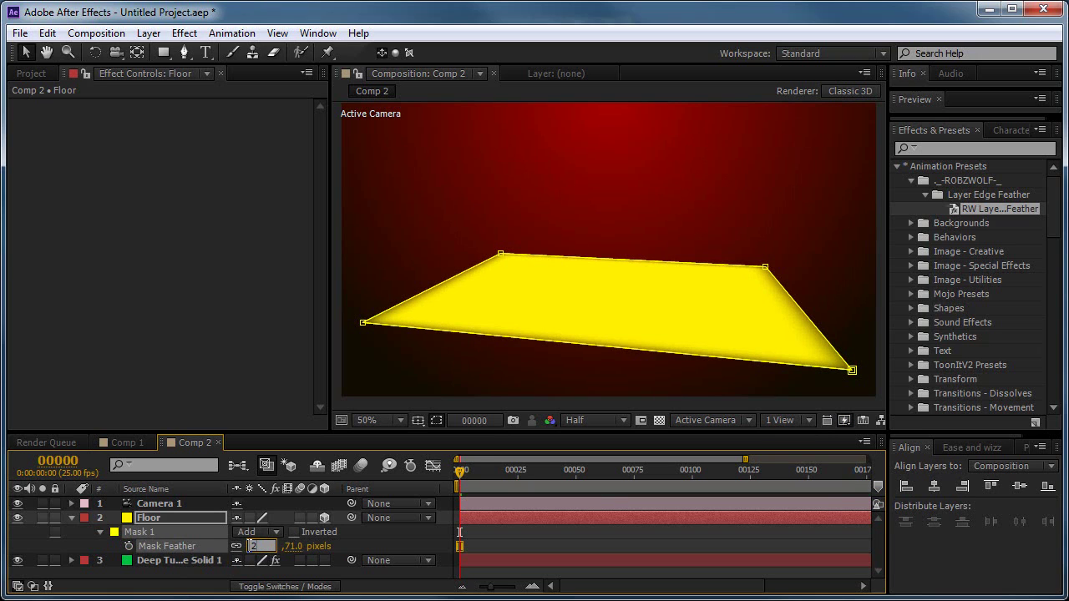
key(Return)
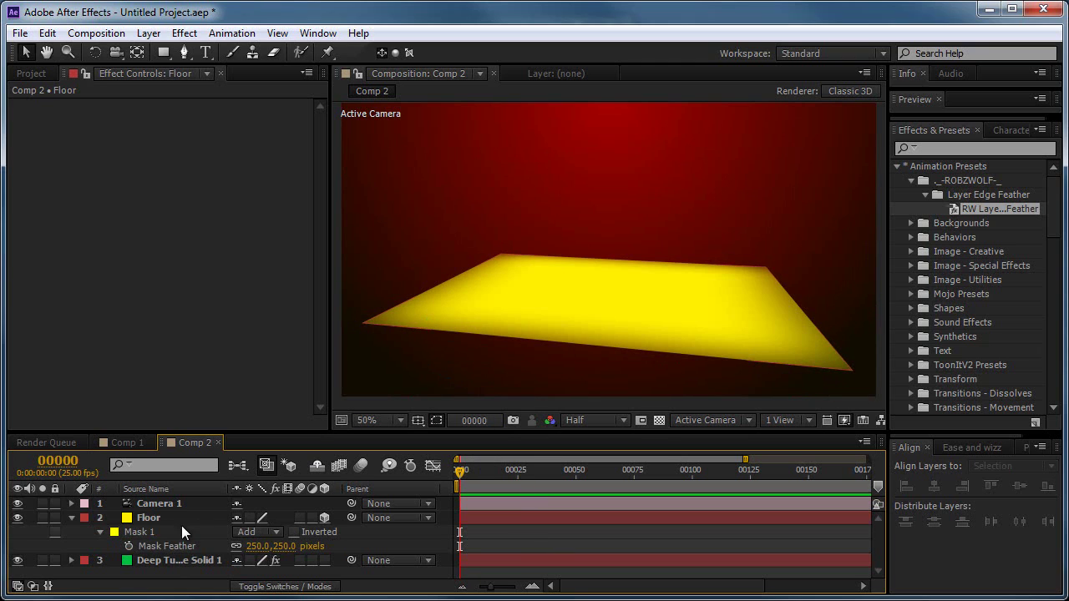
click(100, 531)
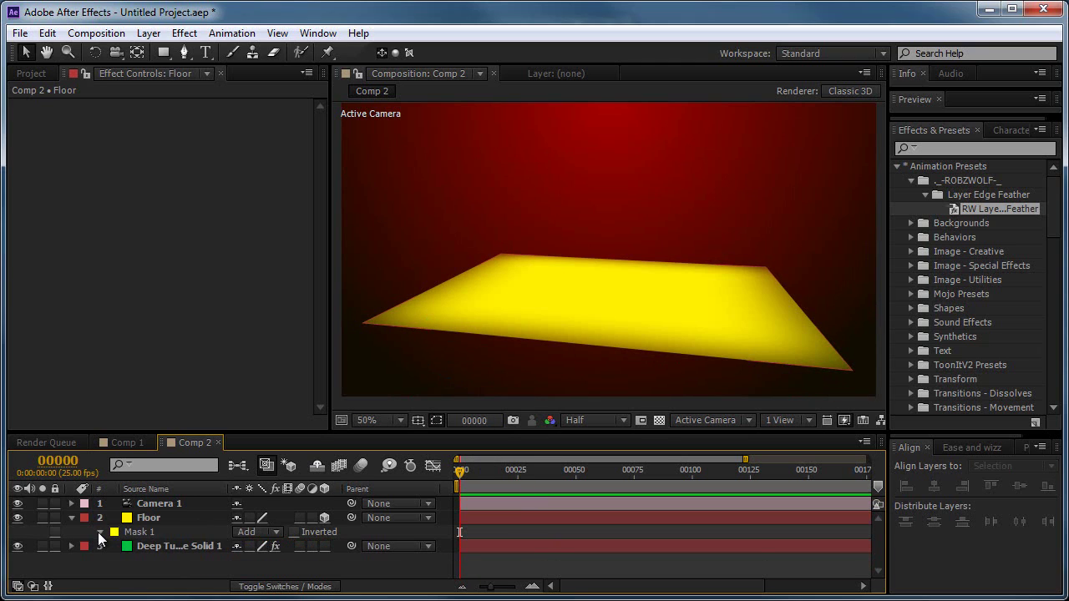
Add an expression to Mask 1's Mask Expansion property
click(97, 532)
scroll(178, 512, down, 1)
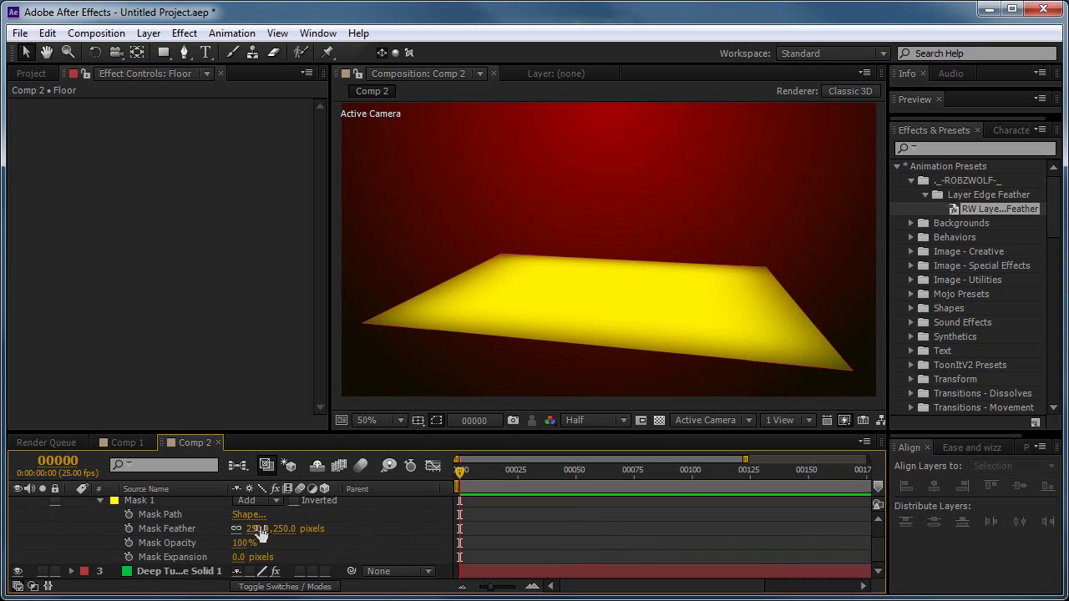
click(158, 558)
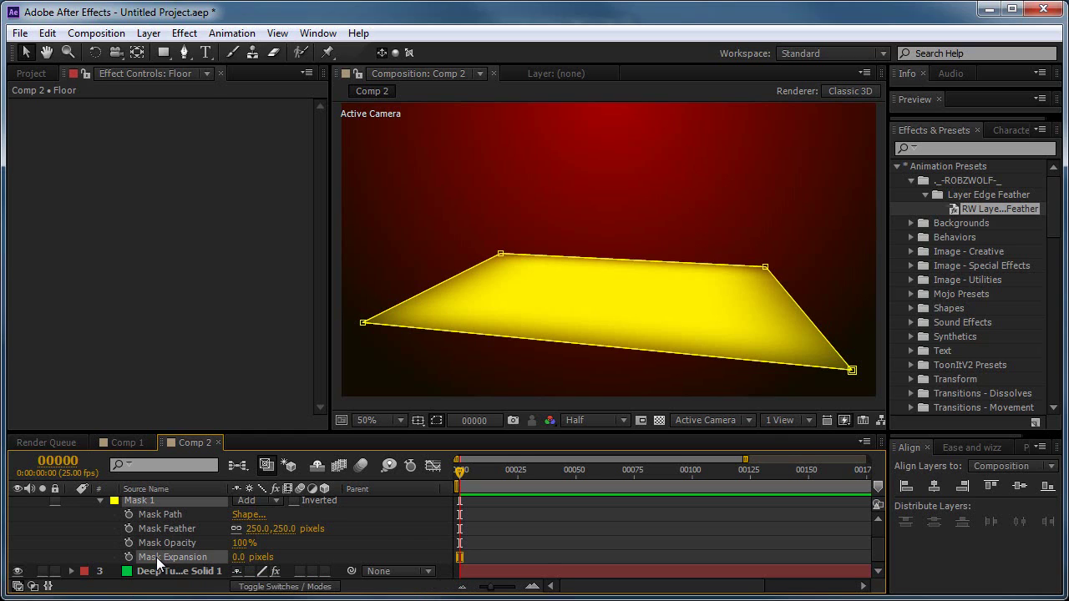
click(238, 33)
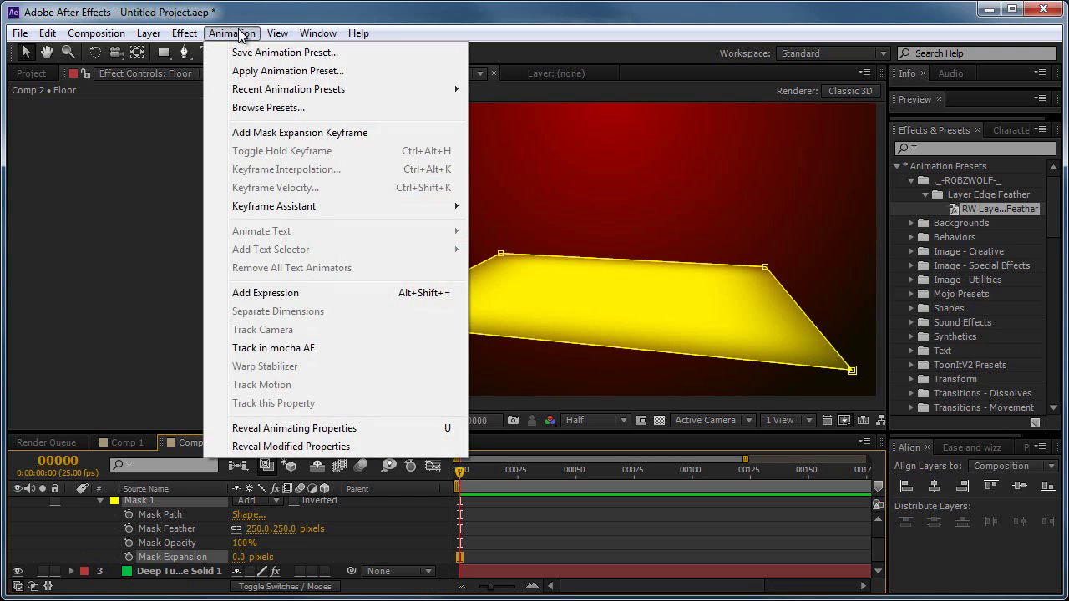
click(320, 293)
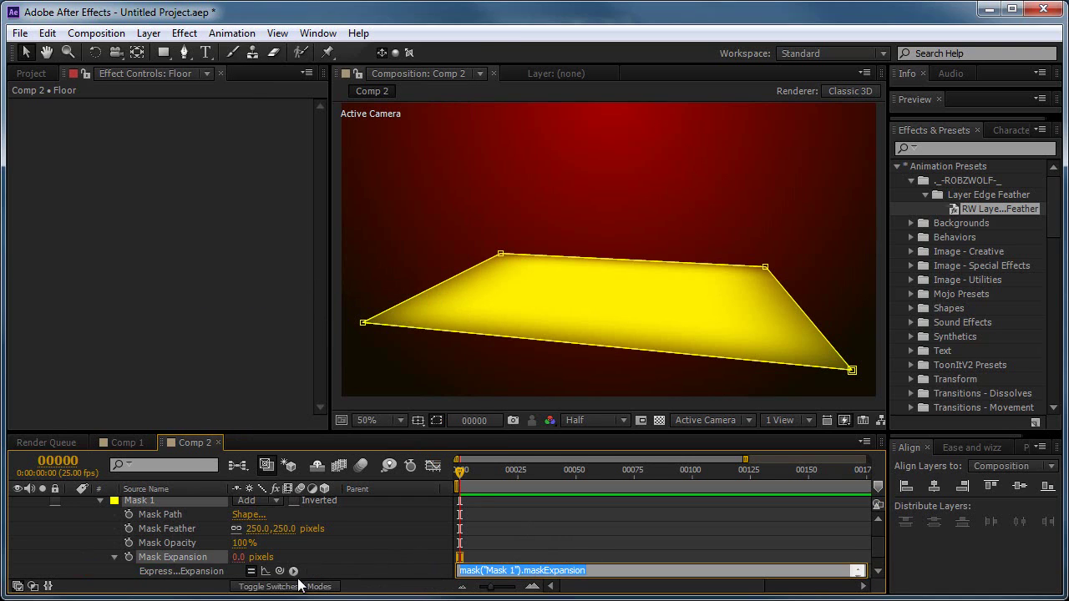
Link Mask Expansion to negative Mask Feather, then scrub Mask Feather to 192
scroll(280, 572, down, 1)
drag(280, 573, 262, 514)
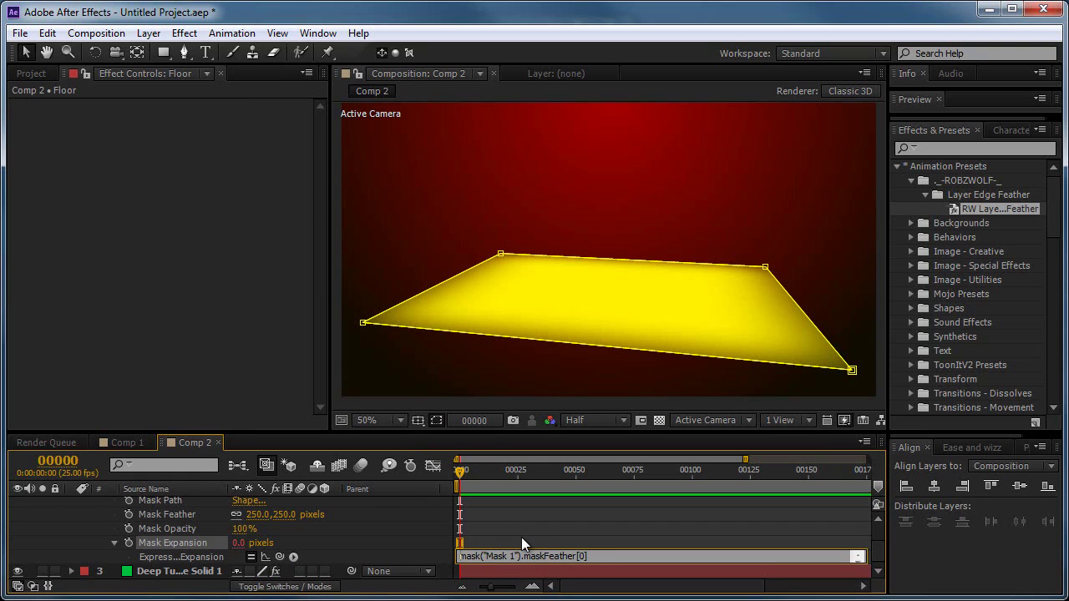
text(-)
click(483, 518)
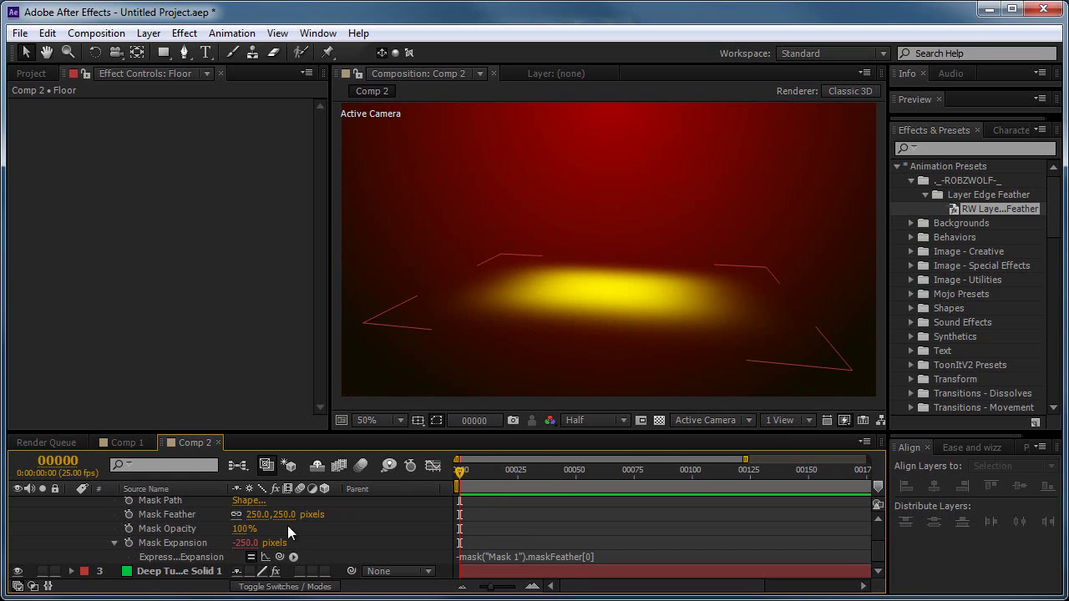
drag(280, 515, 206, 511)
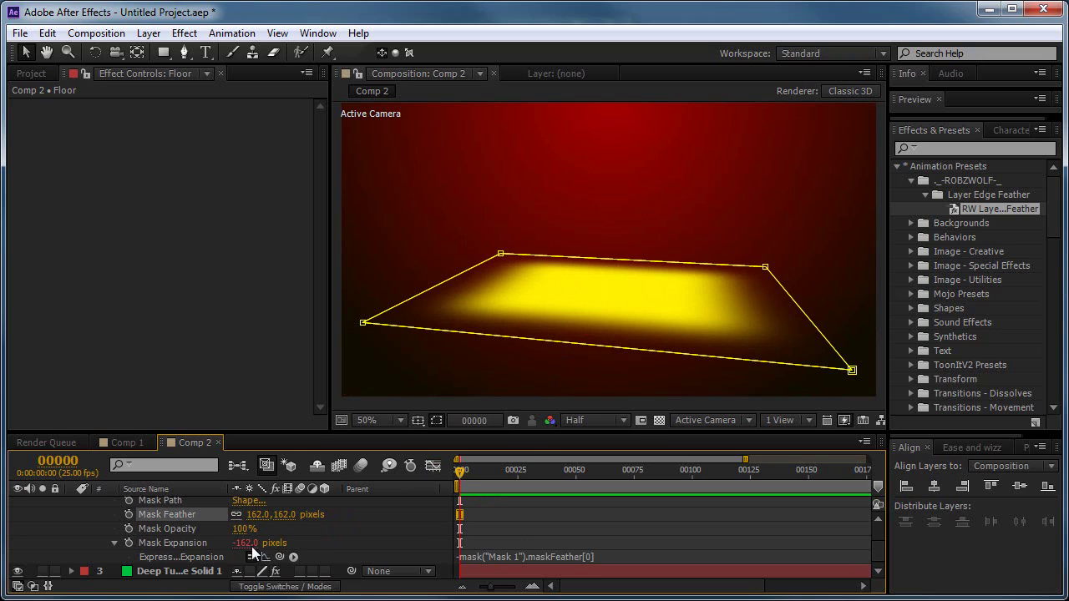
drag(257, 514, 282, 515)
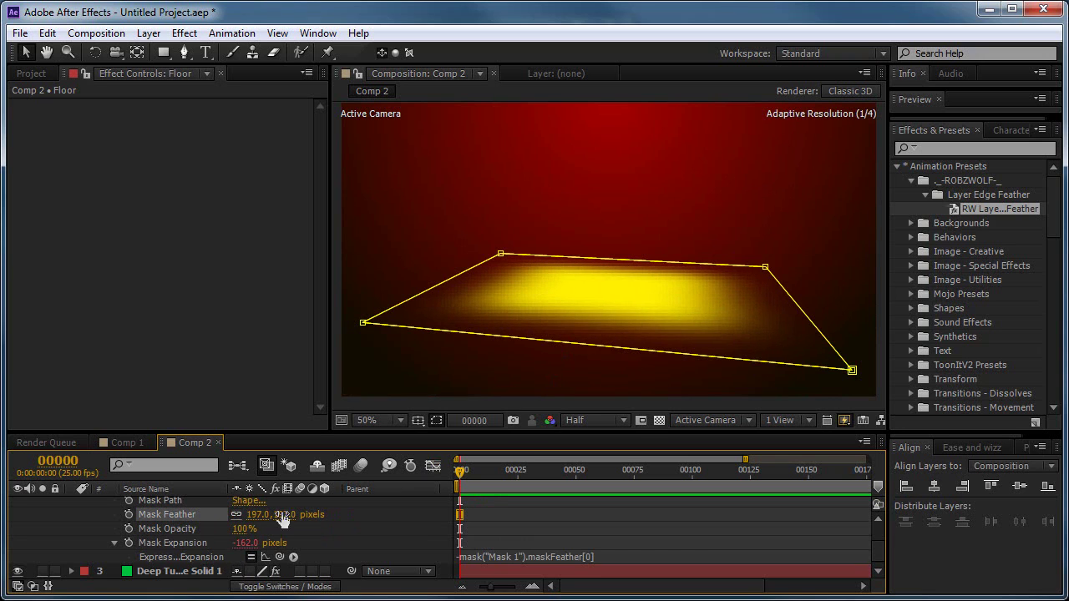
Reset Mask 1 to an ellipse and lower its Mask Feather to 118 pixels
click(248, 500)
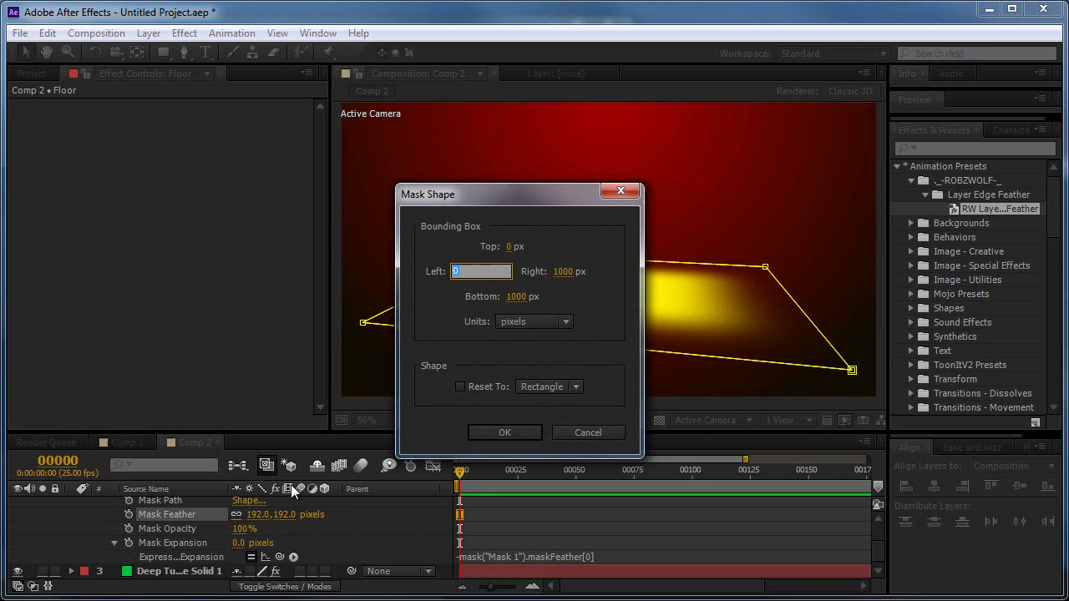
click(496, 389)
click(519, 388)
click(539, 421)
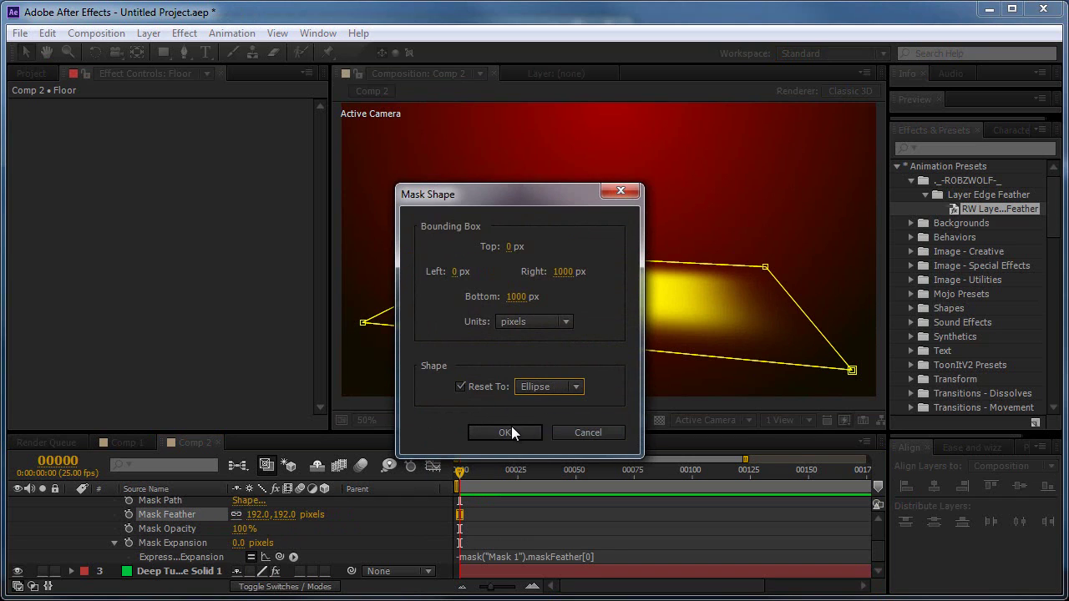
click(510, 429)
click(563, 528)
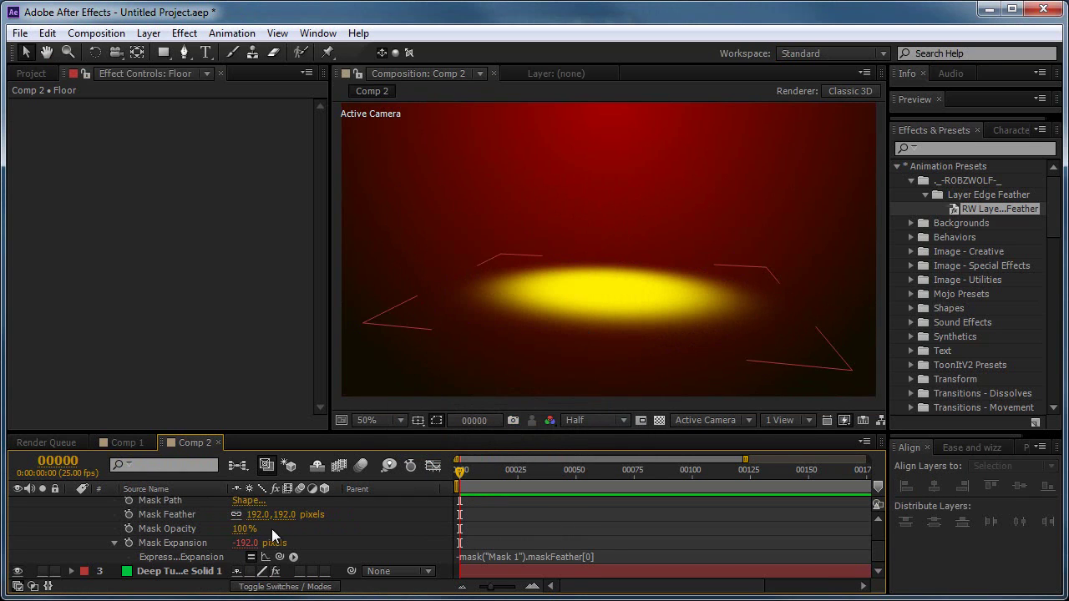
drag(257, 515, 192, 518)
click(504, 501)
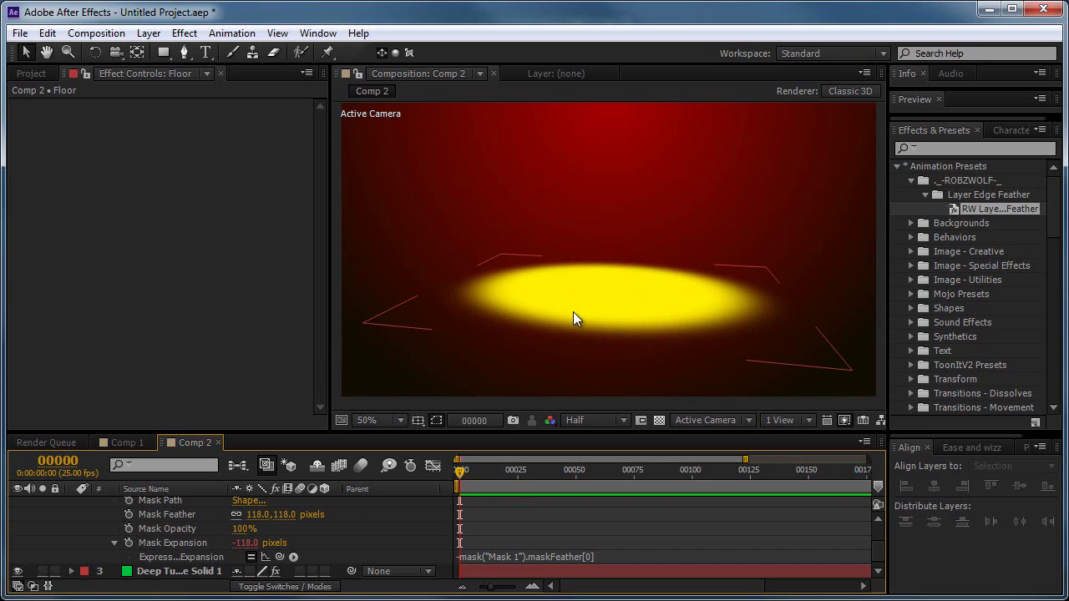
Delete Mask 1 from the Floor layer
scroll(166, 538, up, 3)
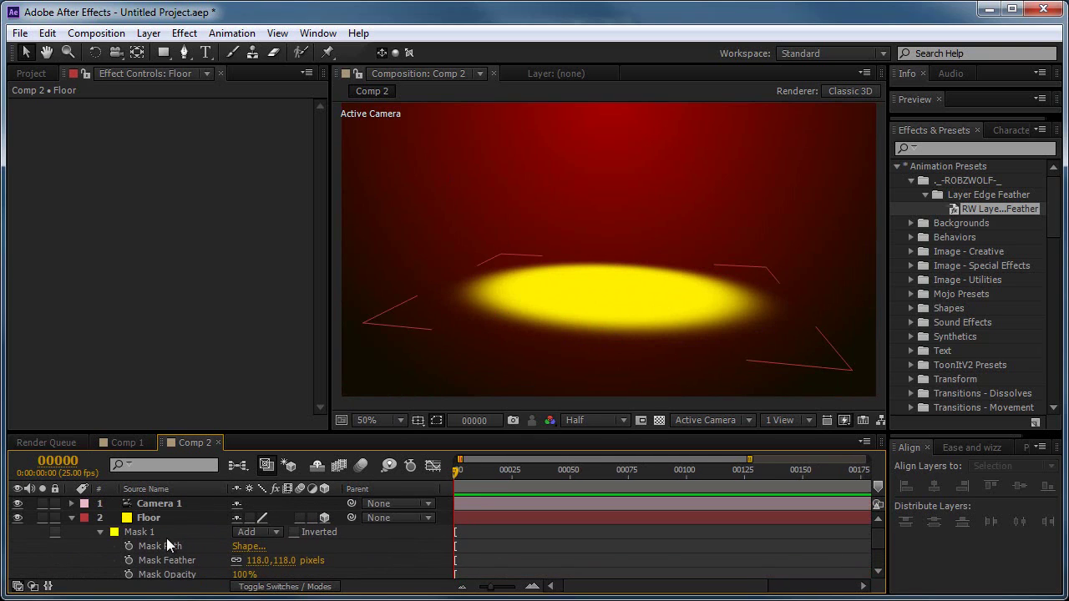
click(158, 530)
key(Delete)
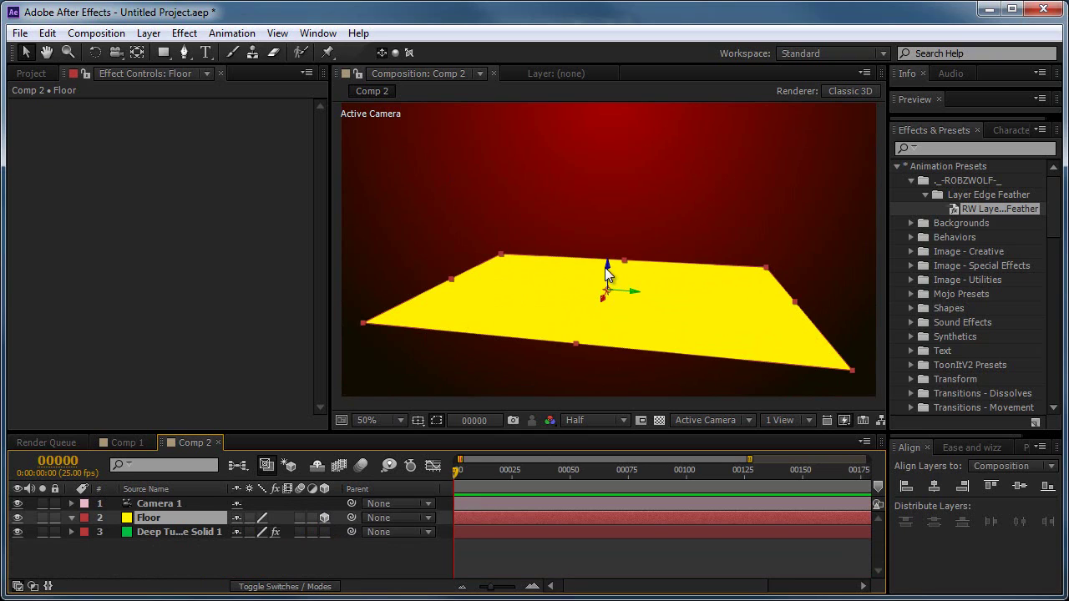
Move the Floor higher and farther back in the viewer
drag(610, 266, 582, 287)
key(c)
key(v)
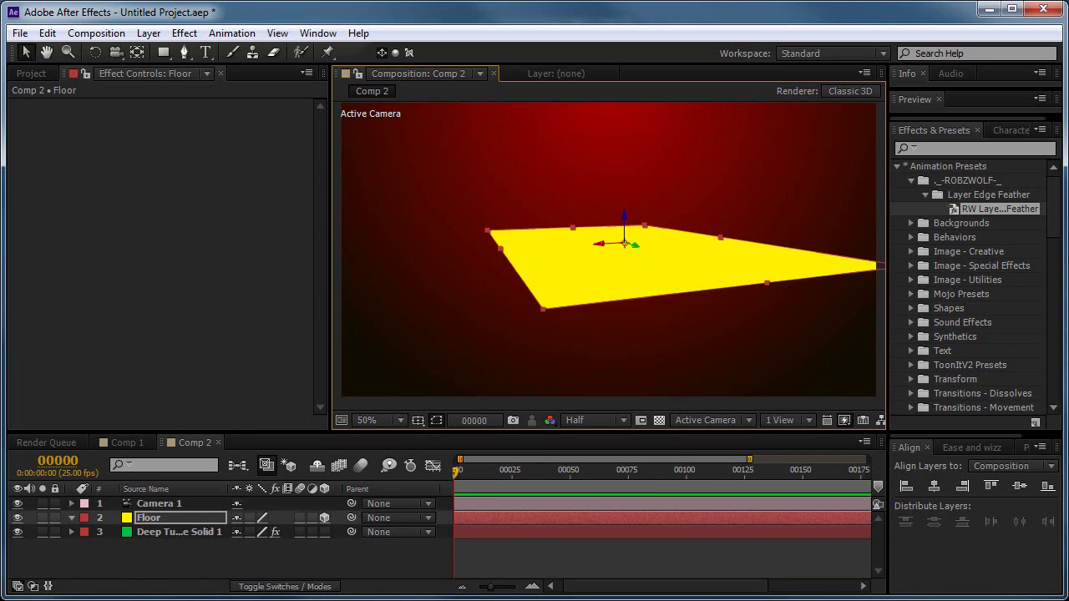
Apply the RW Layer Edge Feather preset to the Floor and re-angle the 3D view
drag(1002, 210, 702, 270)
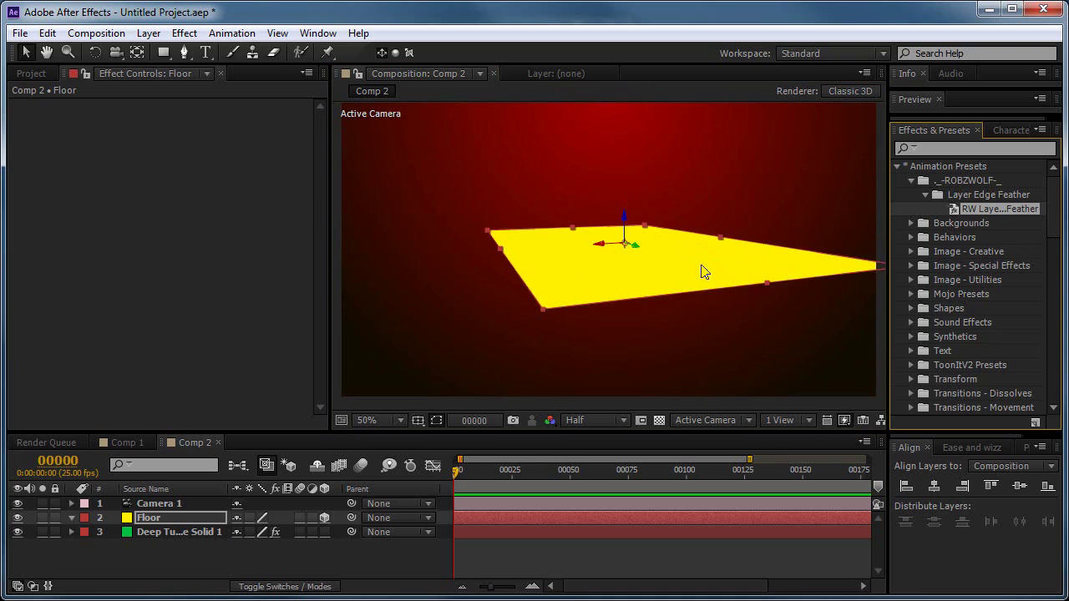
click(578, 549)
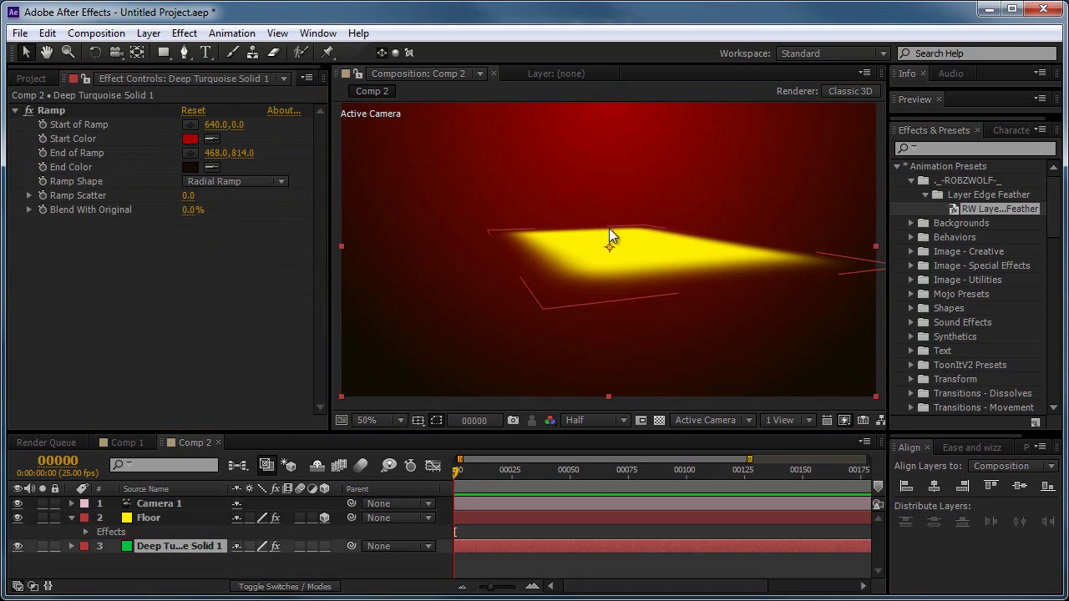
drag(339, 292, 400, 264)
click(340, 293)
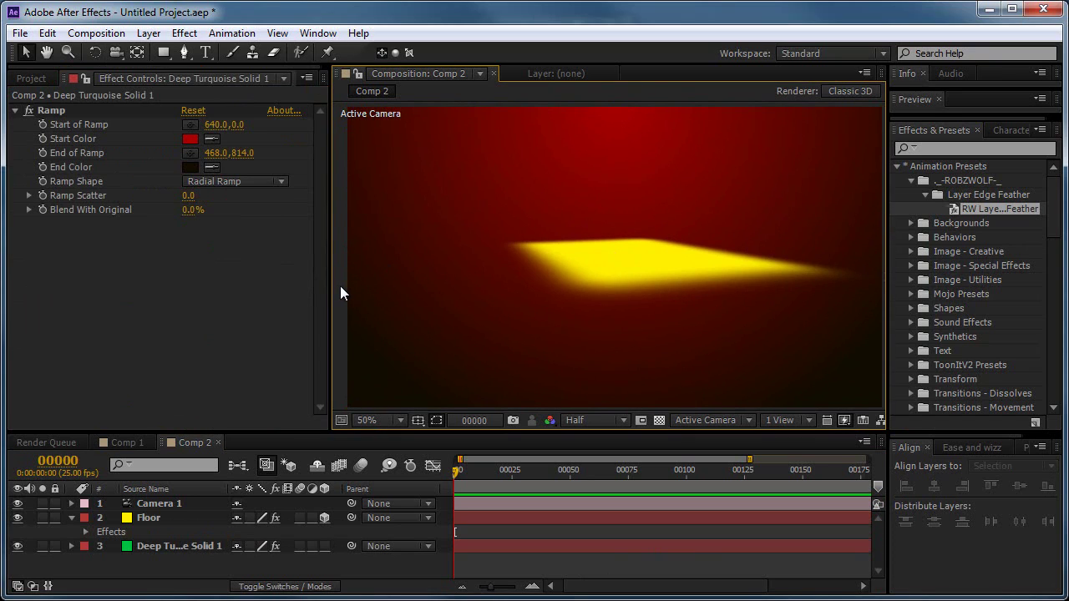